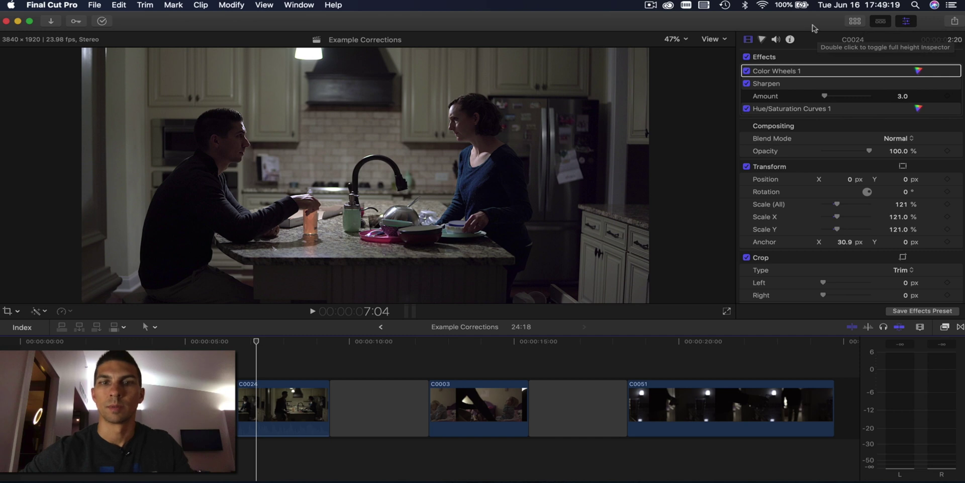
- Show the waveform video scope beside the viewer with Command-7
key(super+7)
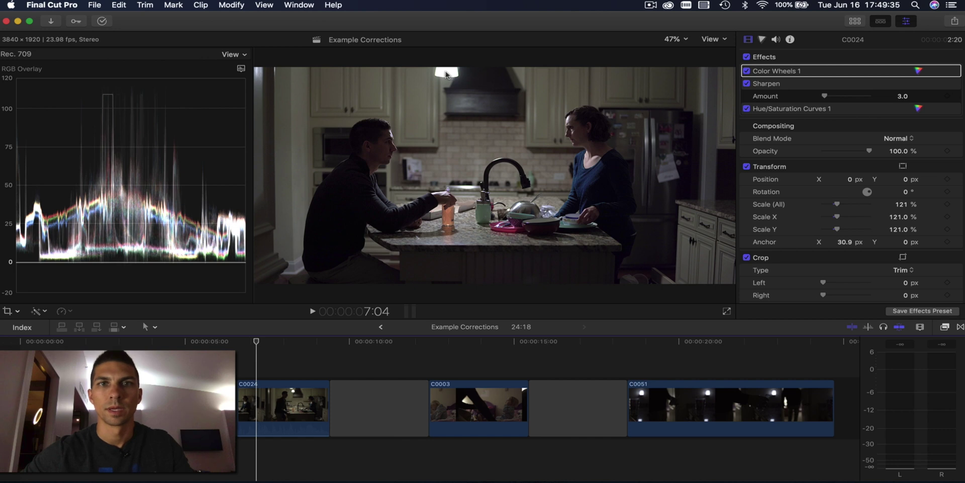
- Lower the Highlights brightness in clip C0024's Color Wheels 1
click(919, 71)
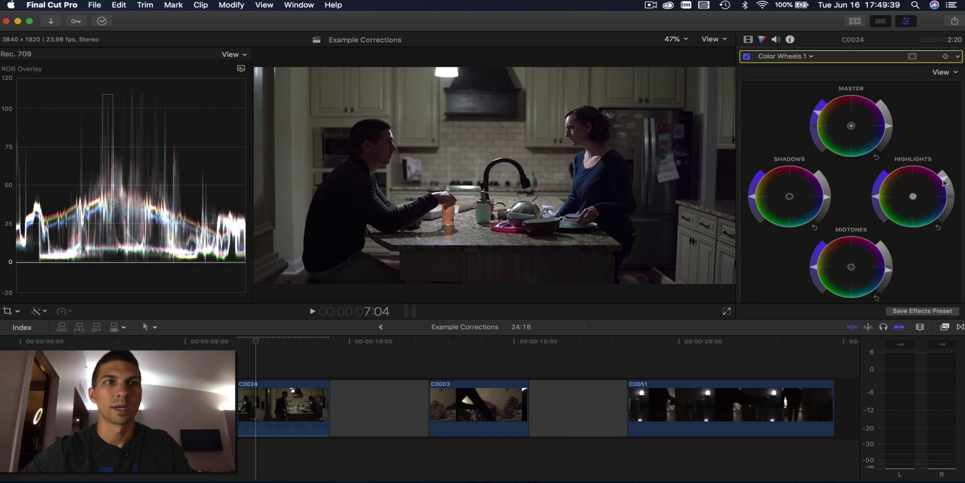
drag(943, 182, 951, 199)
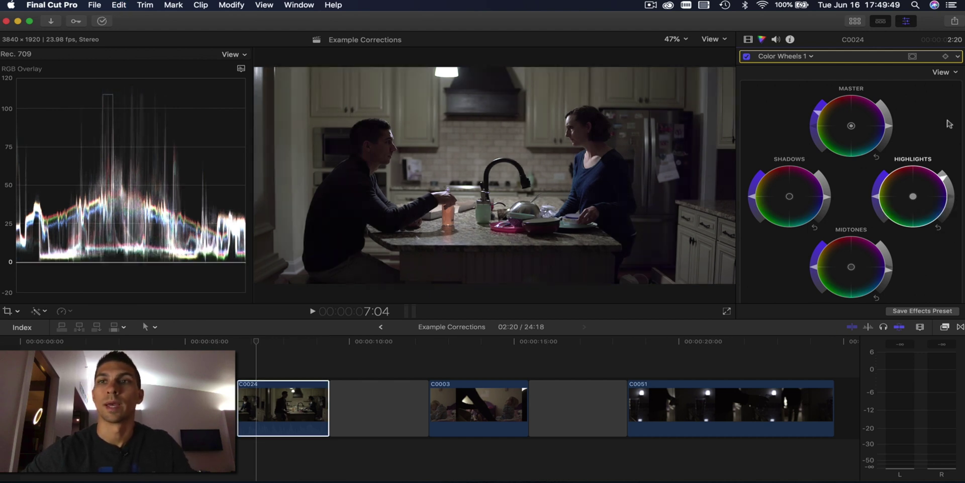
- Add a Color Wheels 2 correction to C0024 and give it a shape mask
click(810, 57)
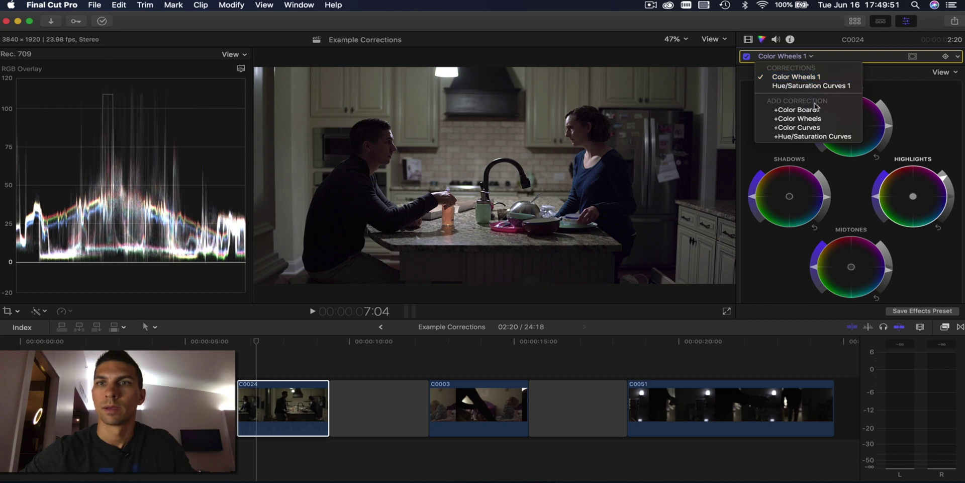
click(810, 119)
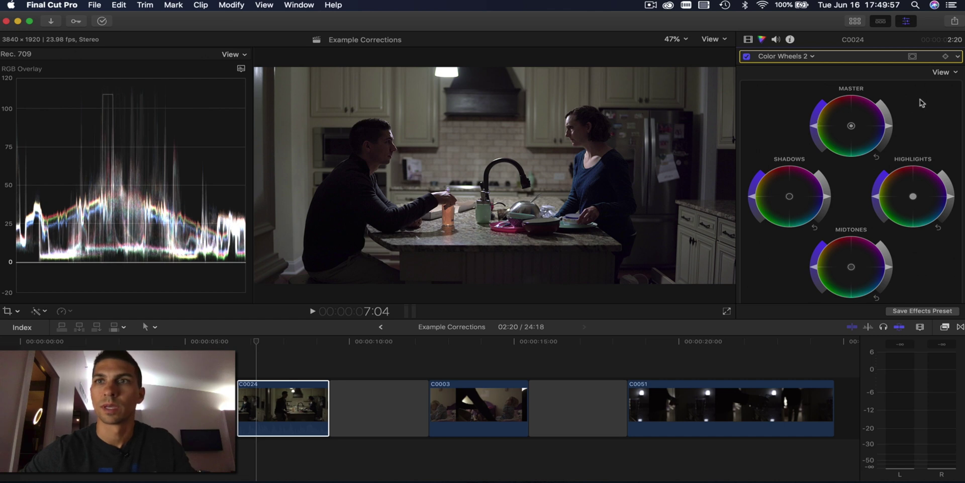
click(913, 58)
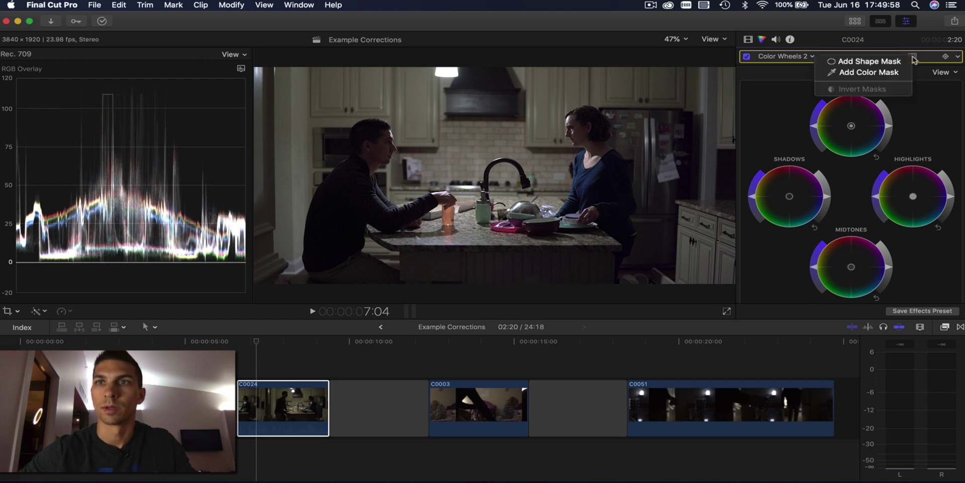
click(883, 63)
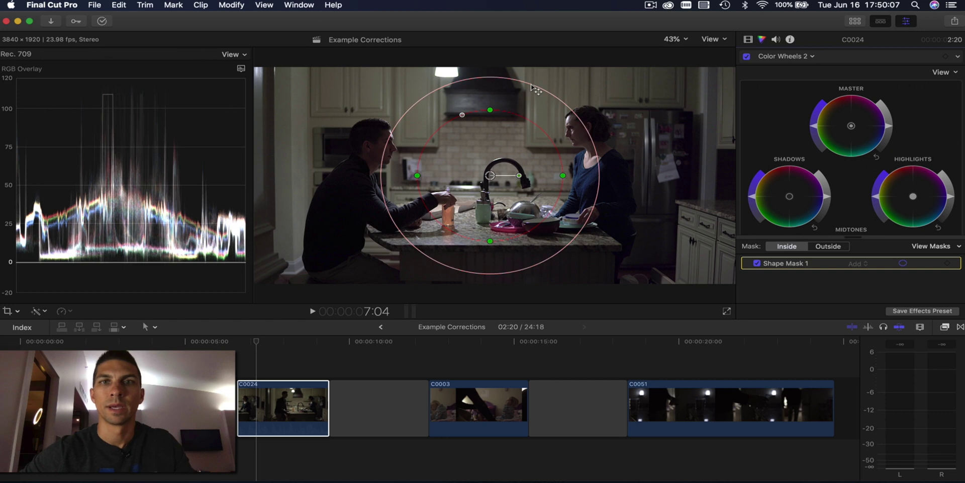
- Shrink the mask to a tightly feathered ellipse over the ceiling light and darken its highlights
drag(537, 79, 534, 97)
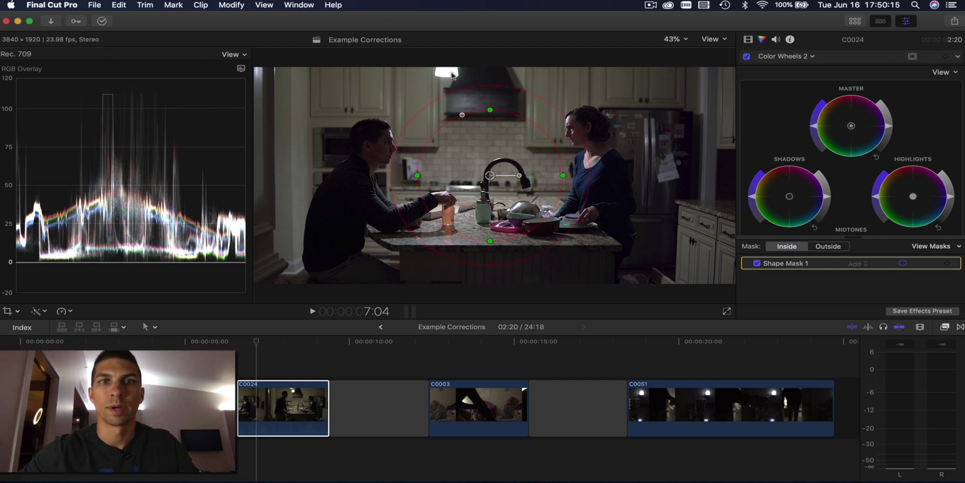
drag(463, 116, 418, 37)
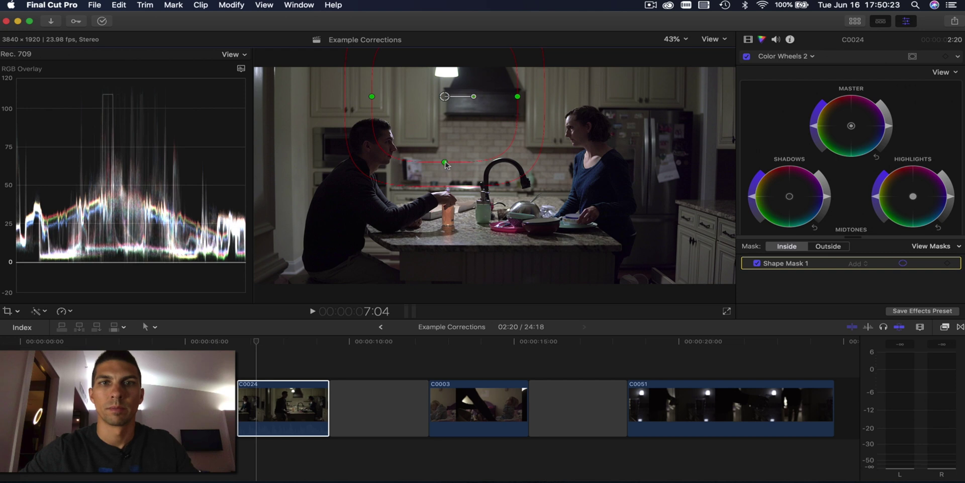
drag(446, 164, 447, 71)
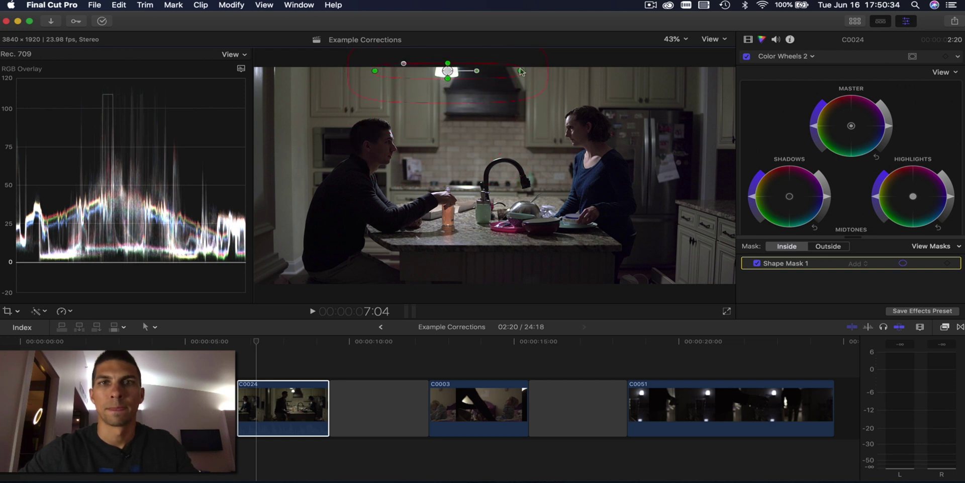
drag(521, 72, 448, 72)
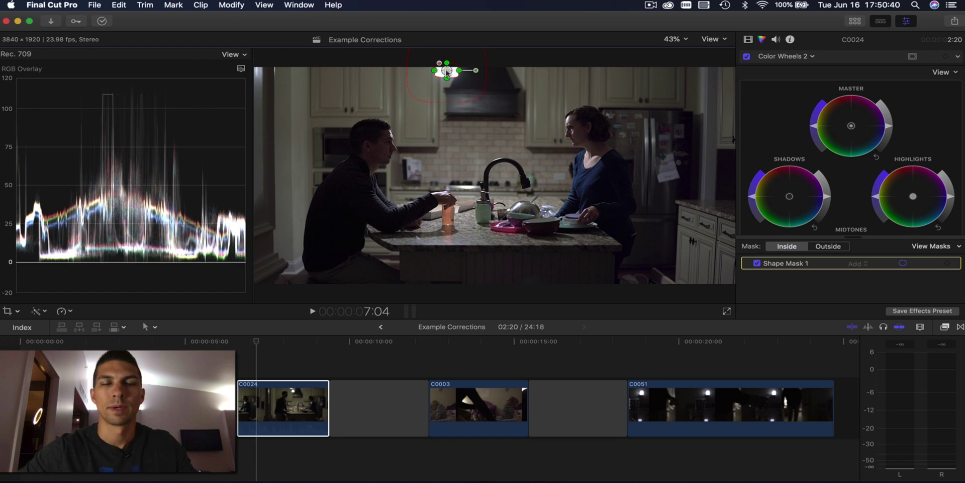
drag(476, 100, 458, 85)
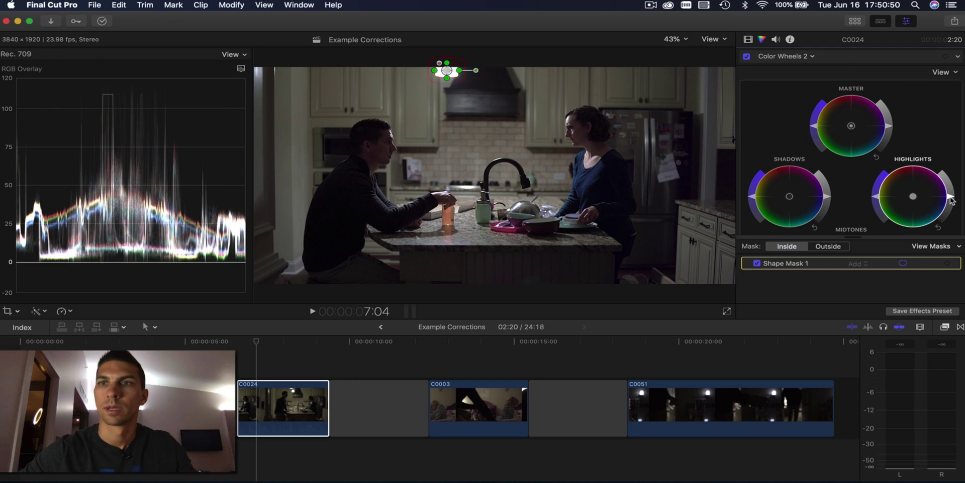
drag(951, 200, 954, 220)
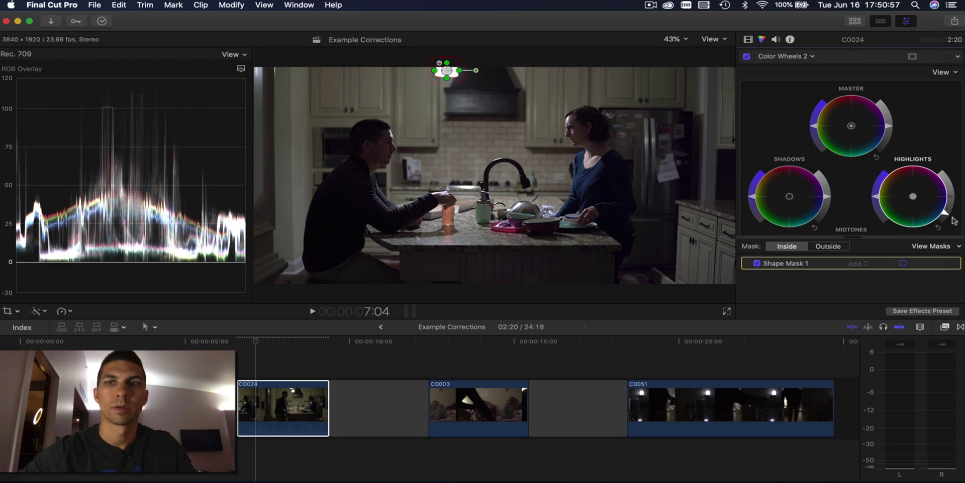
- Toggle Color Wheels 2 off and on to compare the lamp correction
click(843, 58)
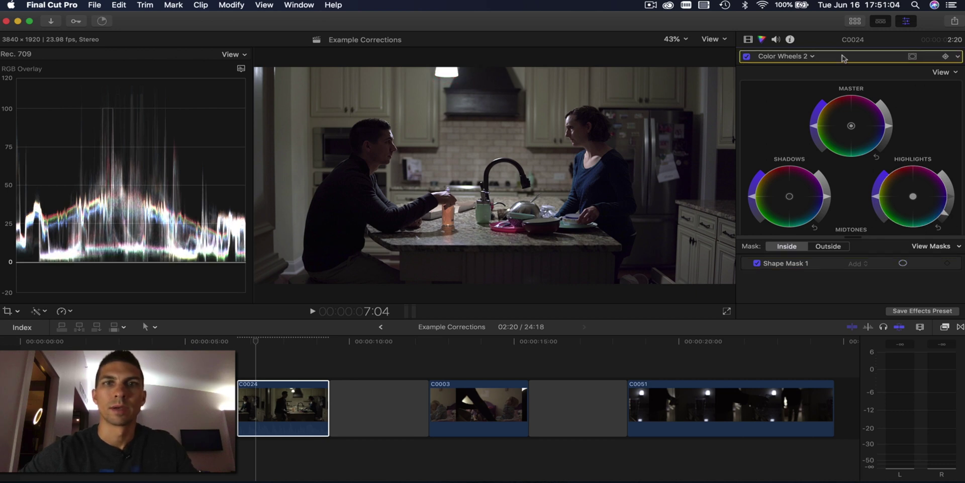
click(747, 56)
click(746, 56)
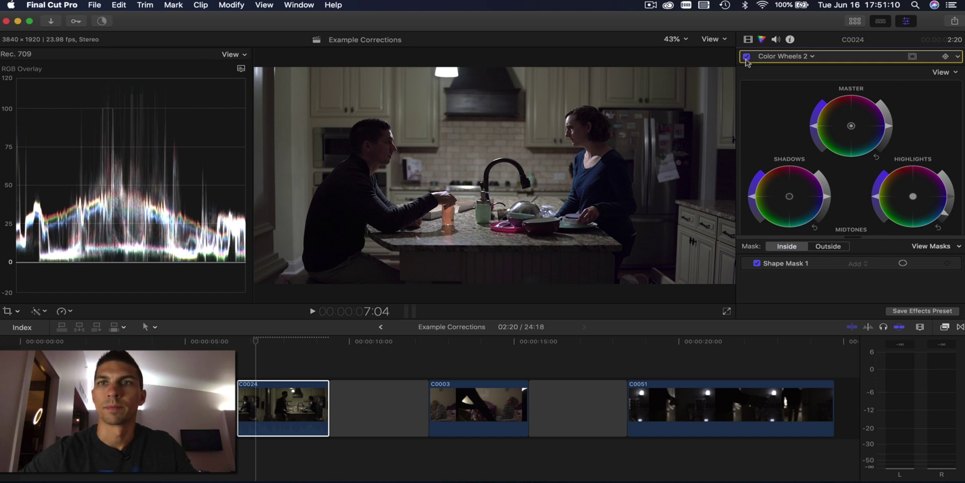
- Widen Shape Mask 1's feather for a softer blend and recheck before and after
click(836, 266)
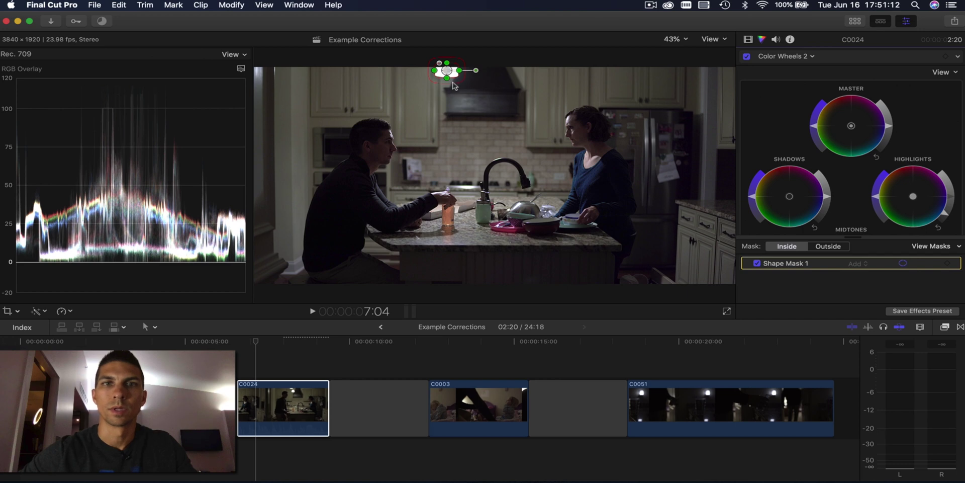
drag(462, 88, 511, 116)
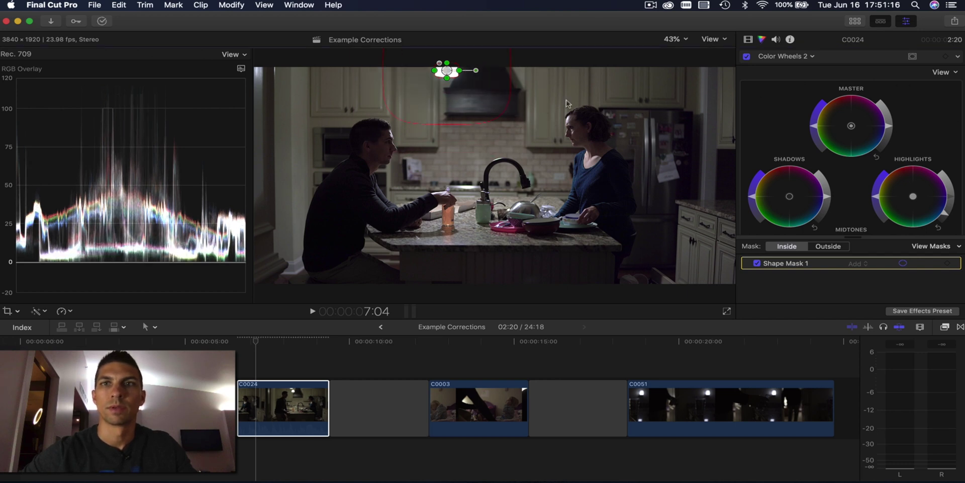
click(747, 56)
click(747, 56)
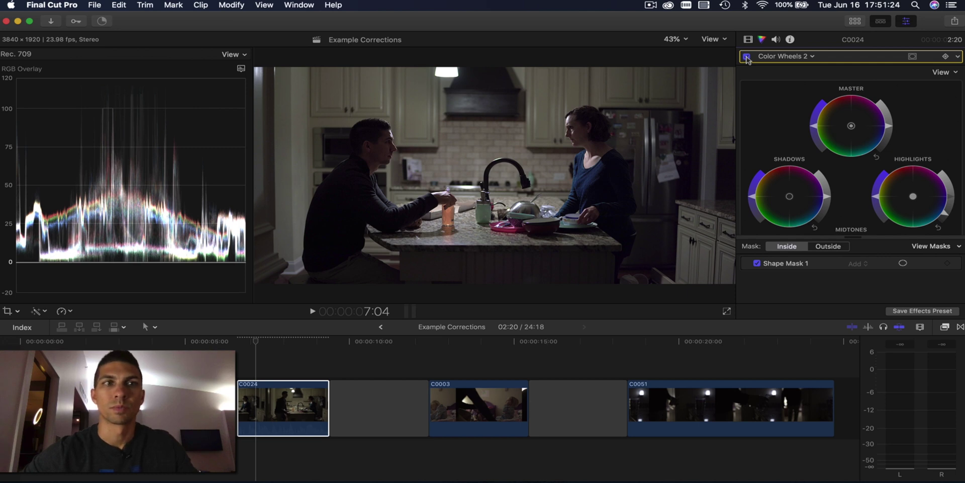
click(747, 56)
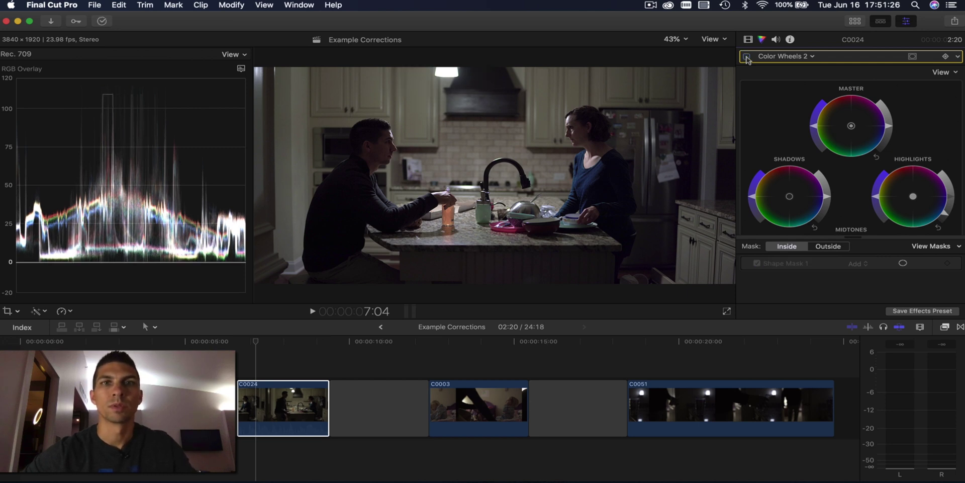
click(747, 56)
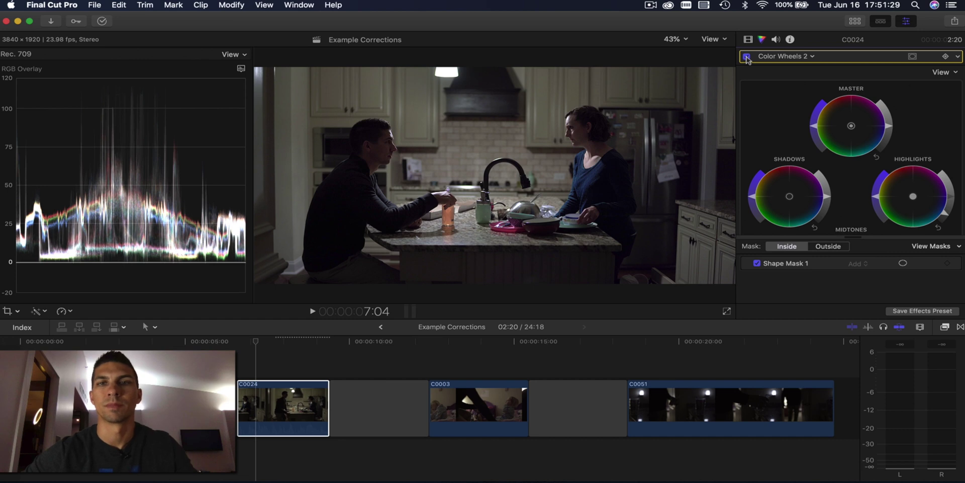
click(397, 335)
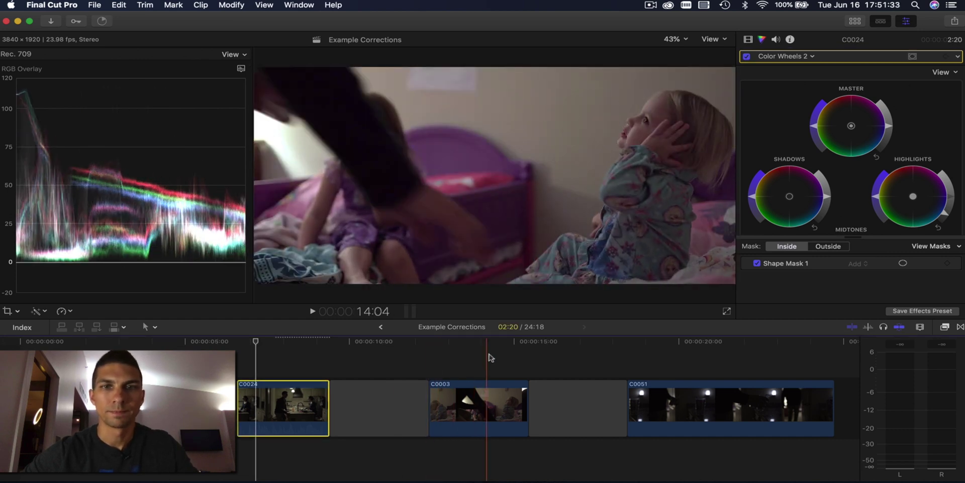
- Select clip C0003 and set the waveform scope to show Luma only
click(458, 400)
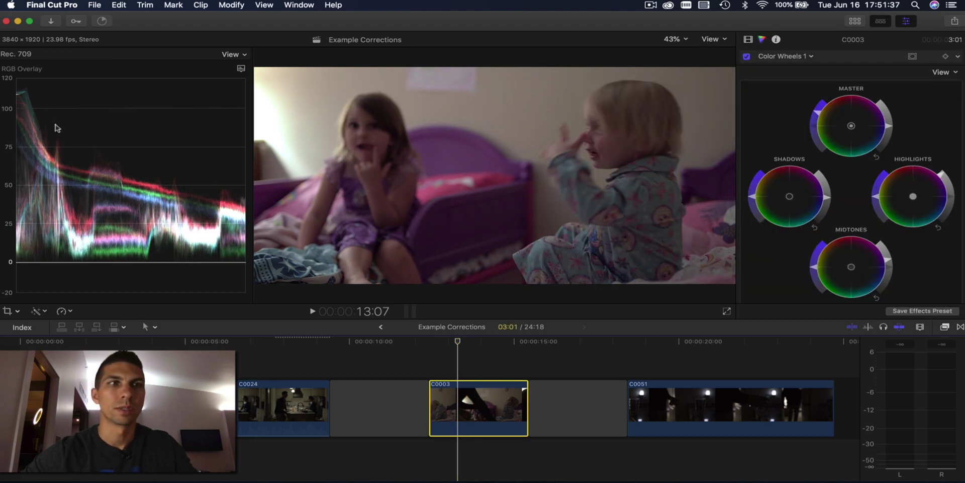
click(241, 69)
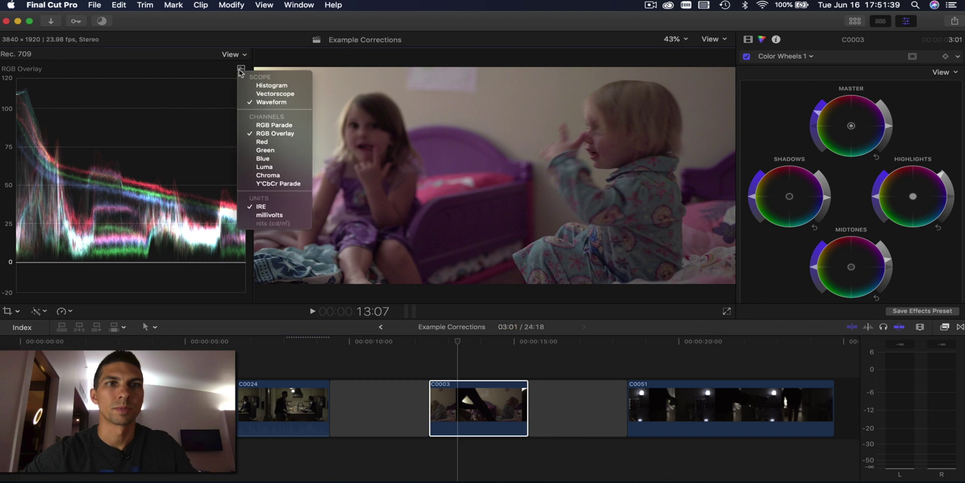
click(276, 169)
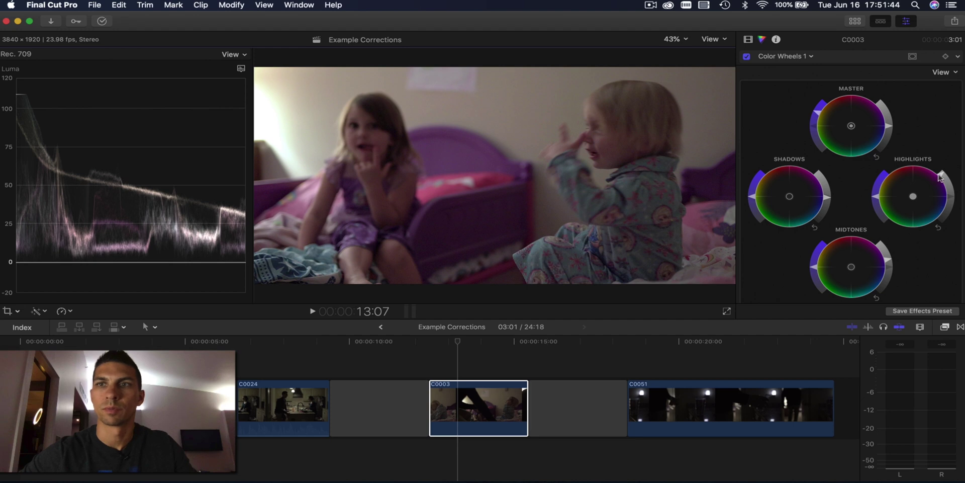
- Try lowering C0003's Color Wheels 1 highlights, then undo the change
drag(940, 176, 949, 197)
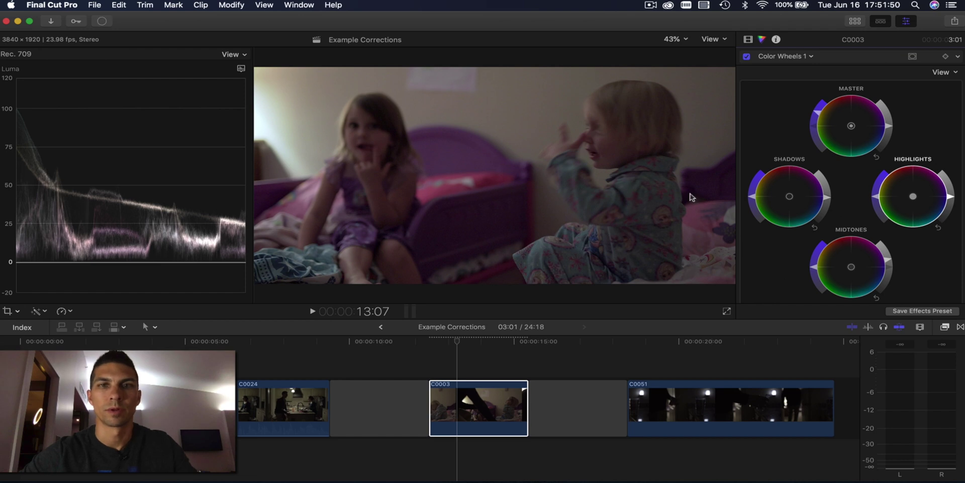
key(super+z)
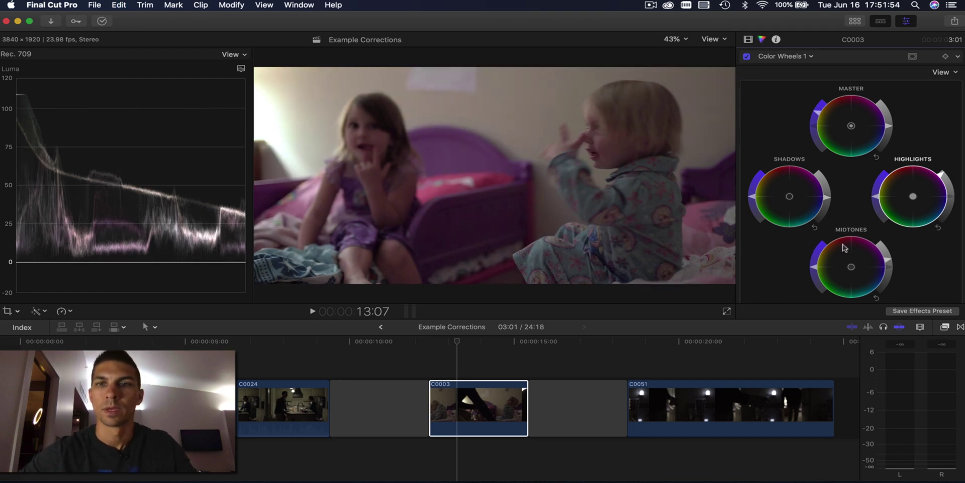
click(811, 58)
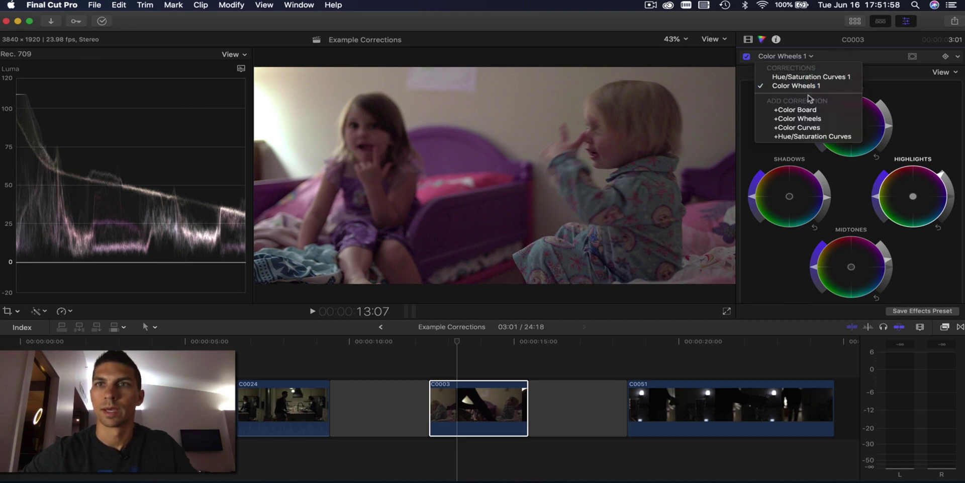
- Add Color Board 1 to C0003 with a shape mask squashed over the left-edge glow
click(810, 110)
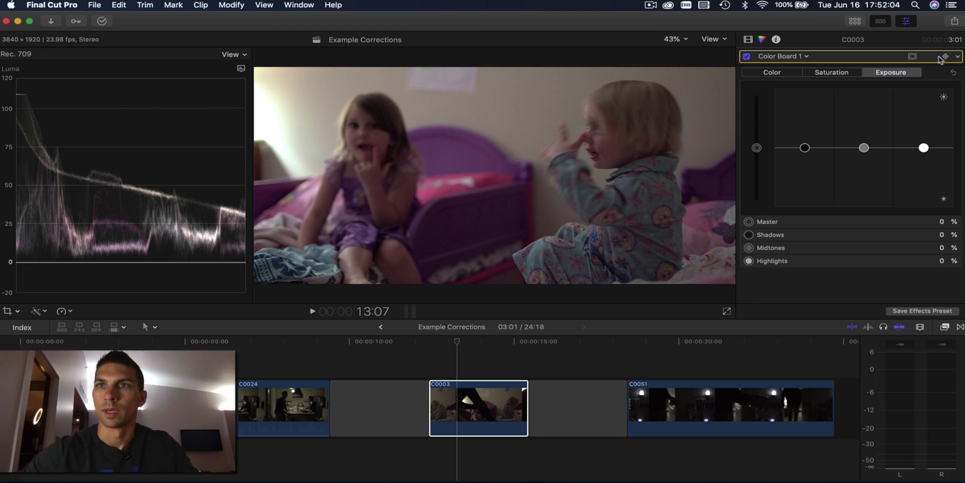
click(911, 58)
click(900, 60)
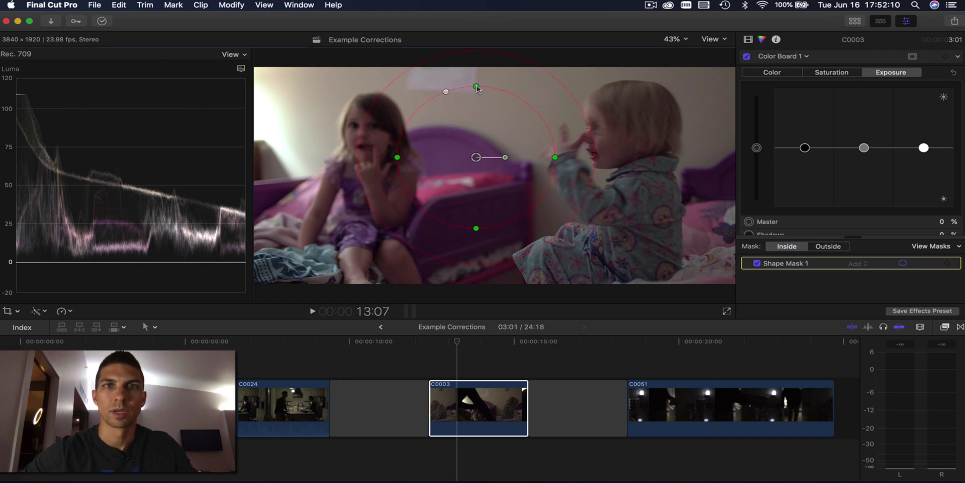
drag(476, 89, 246, 123)
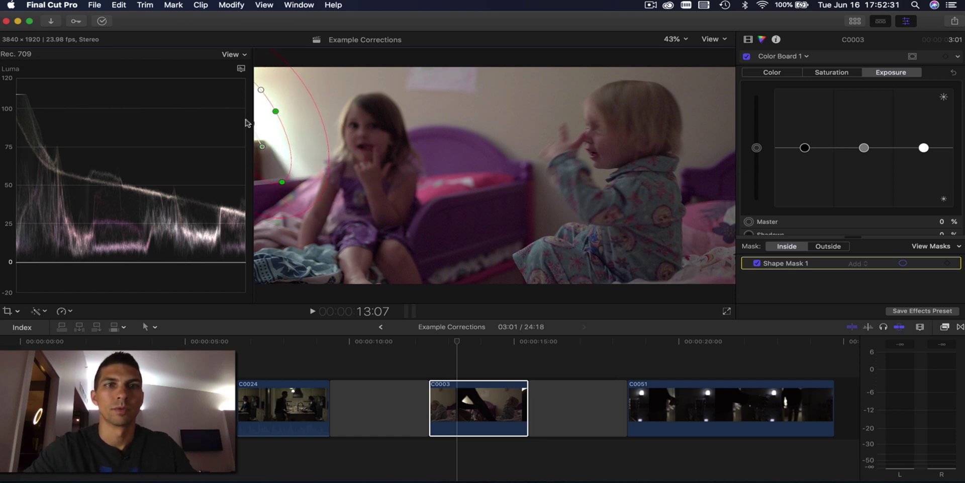
drag(331, 133, 320, 132)
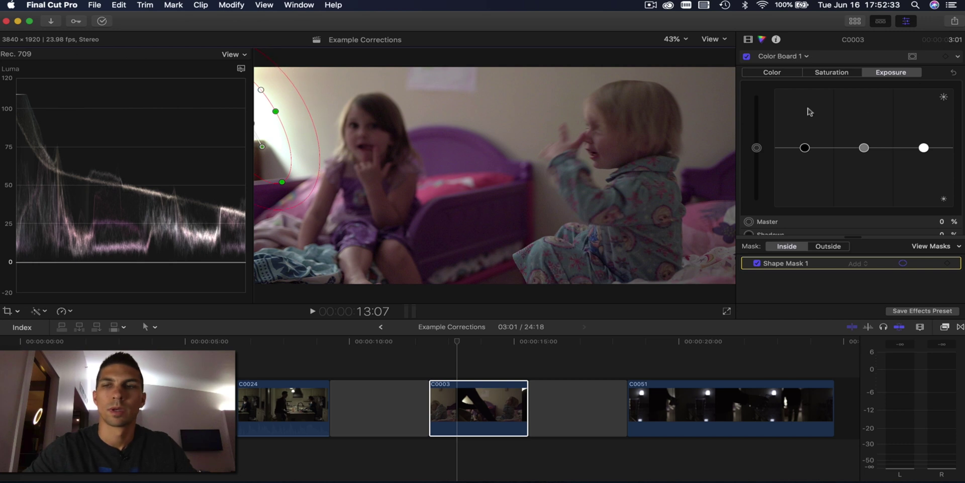
- Lower the Color Board highlights inside the mask and soften its feather around the glow
drag(924, 150, 933, 172)
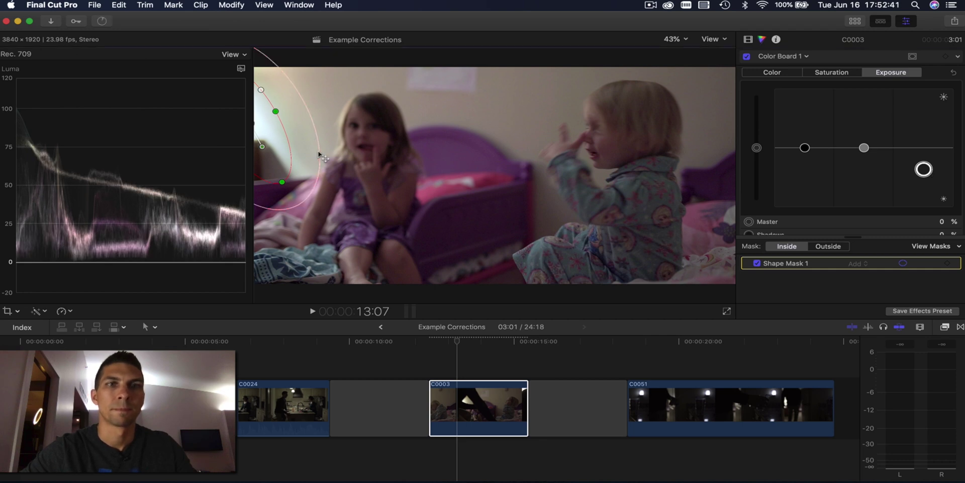
drag(319, 154, 295, 150)
click(847, 60)
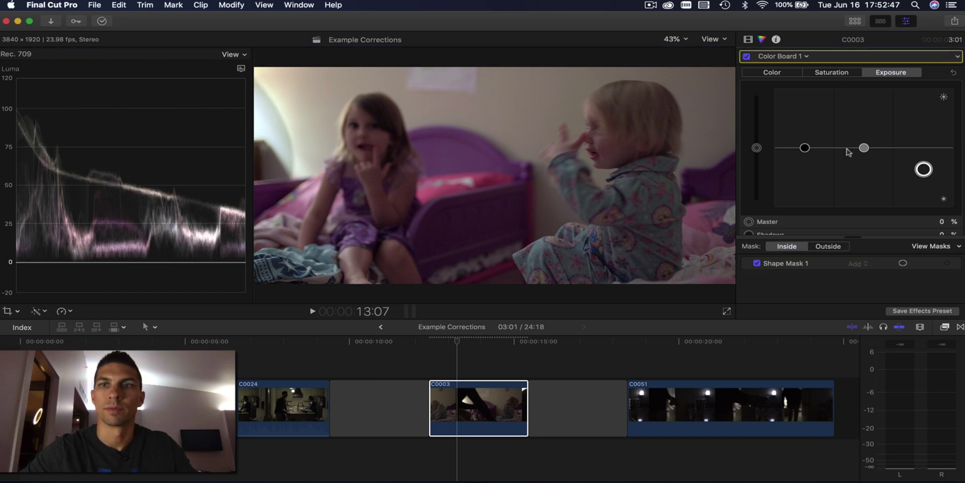
click(878, 267)
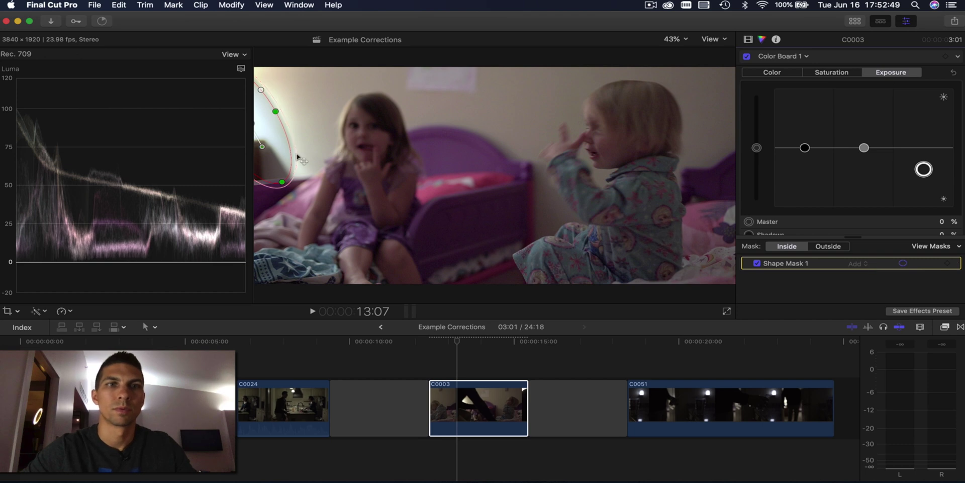
drag(299, 152, 330, 156)
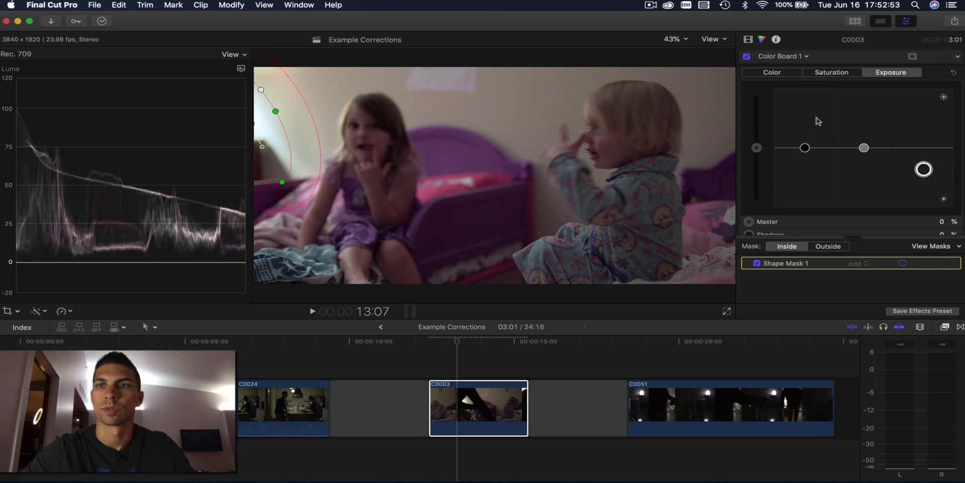
click(850, 57)
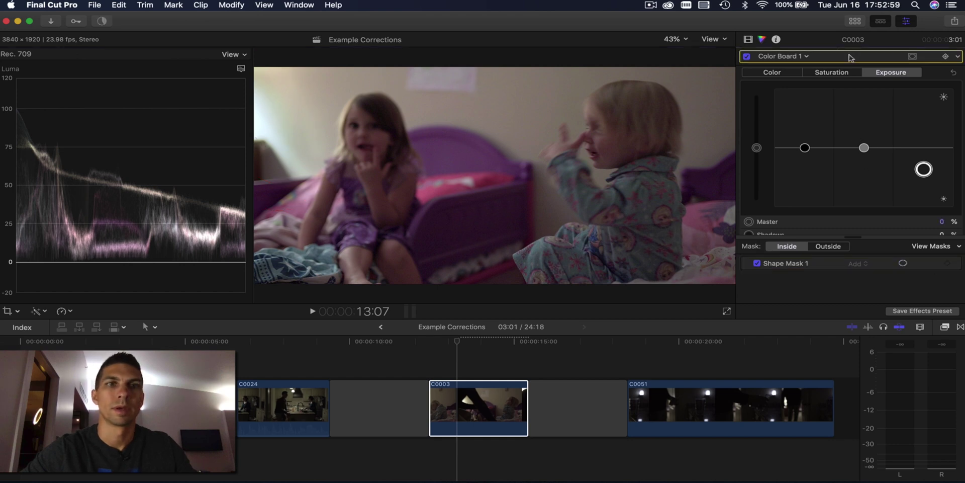
click(746, 56)
click(747, 56)
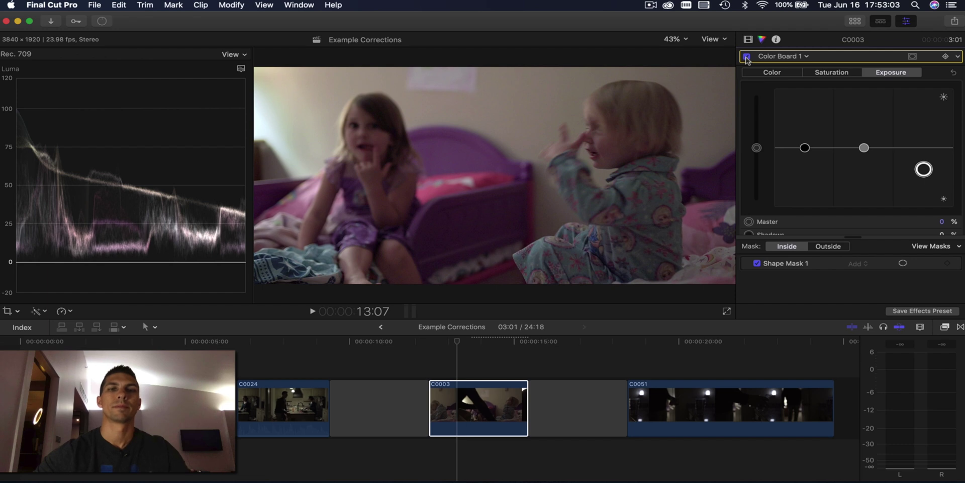
click(459, 397)
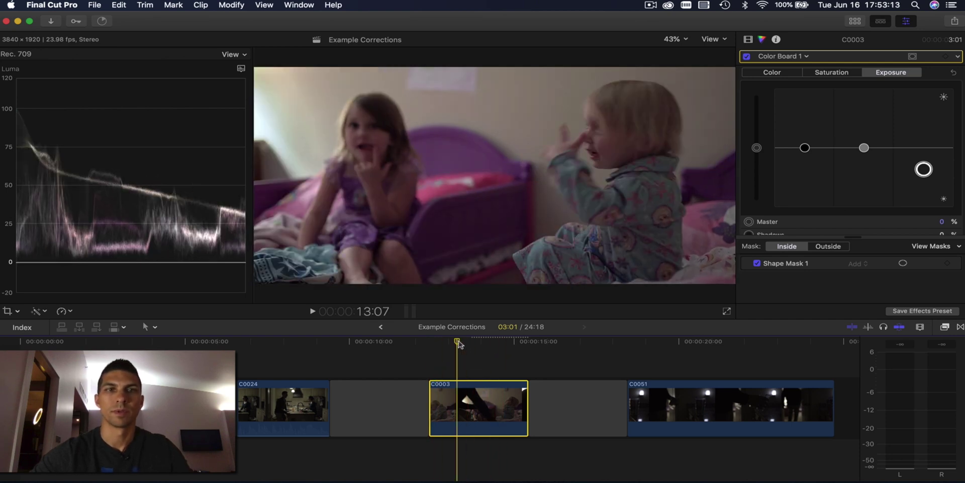
drag(457, 341, 437, 347)
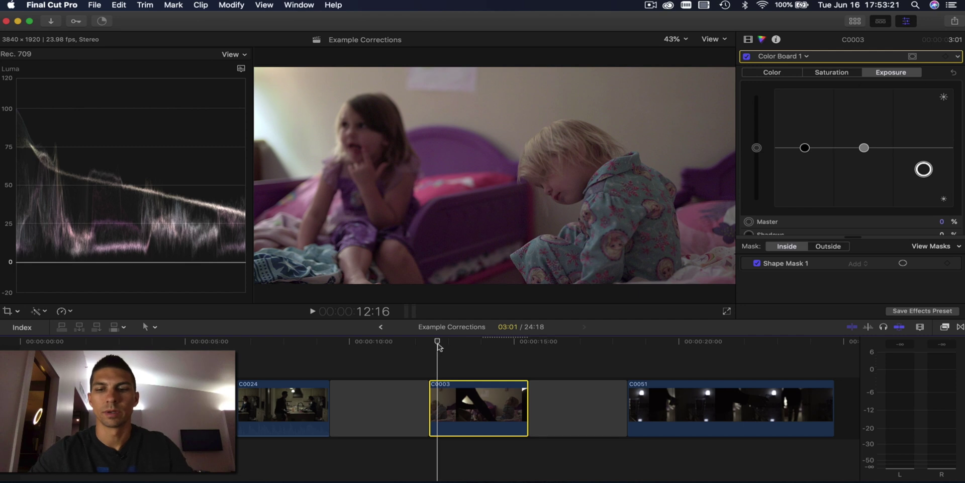
- Split clip C0003 at about 14:10, where the arm enters the frame
key(space)
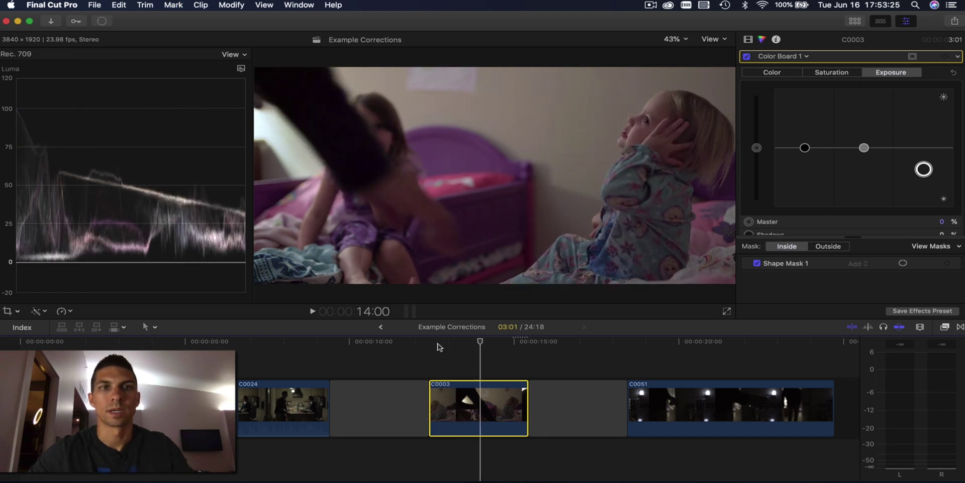
key(m)
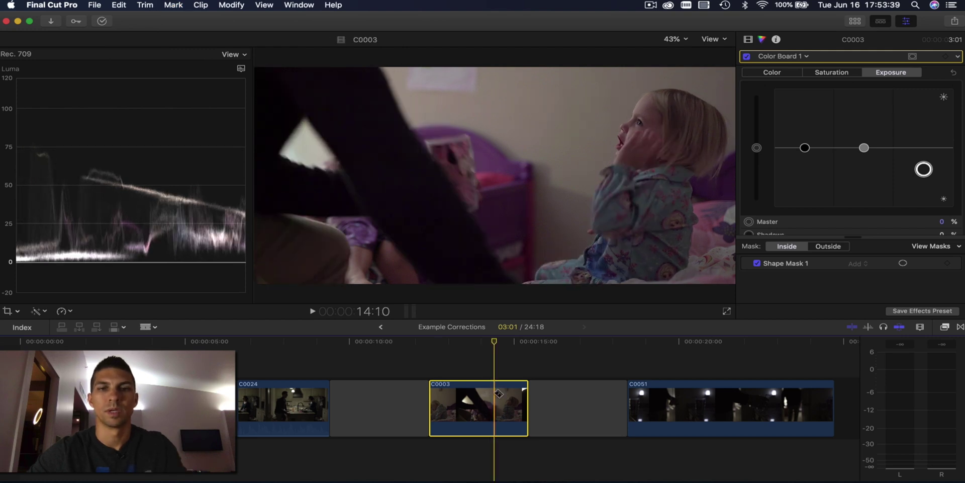
click(496, 402)
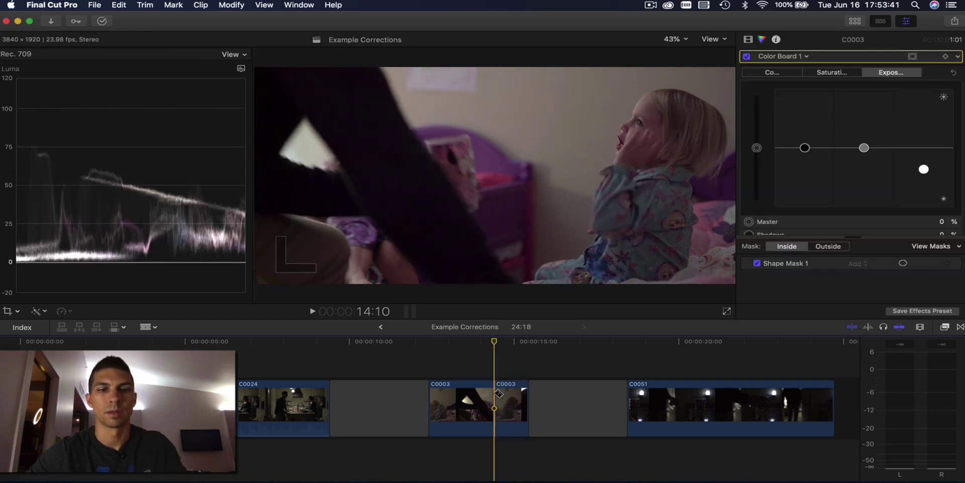
- Delete Color Board 1 from the second part of C0003 and play back across the cut
key(a)
click(482, 378)
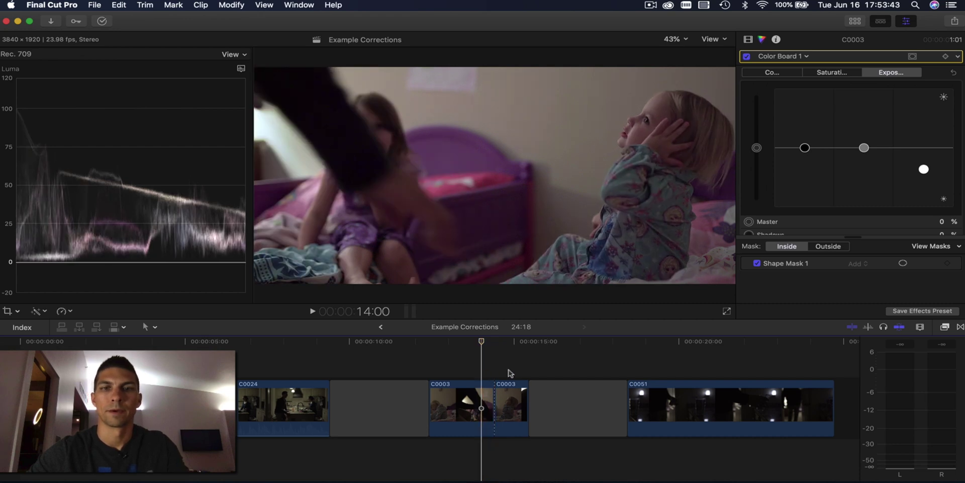
click(509, 373)
click(511, 397)
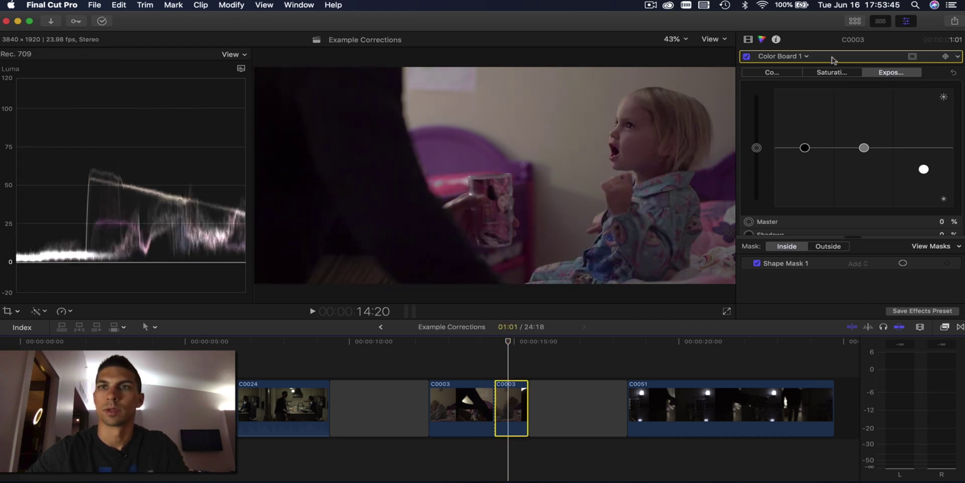
click(748, 39)
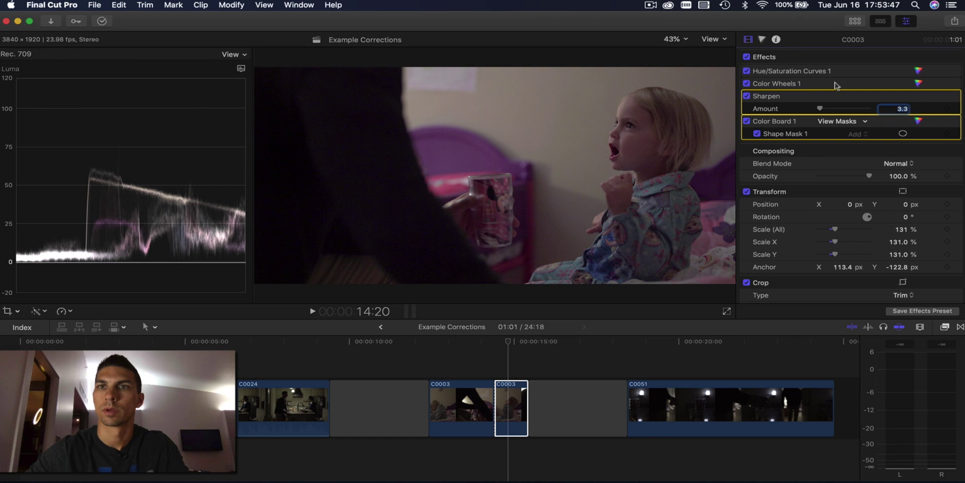
key(Delete)
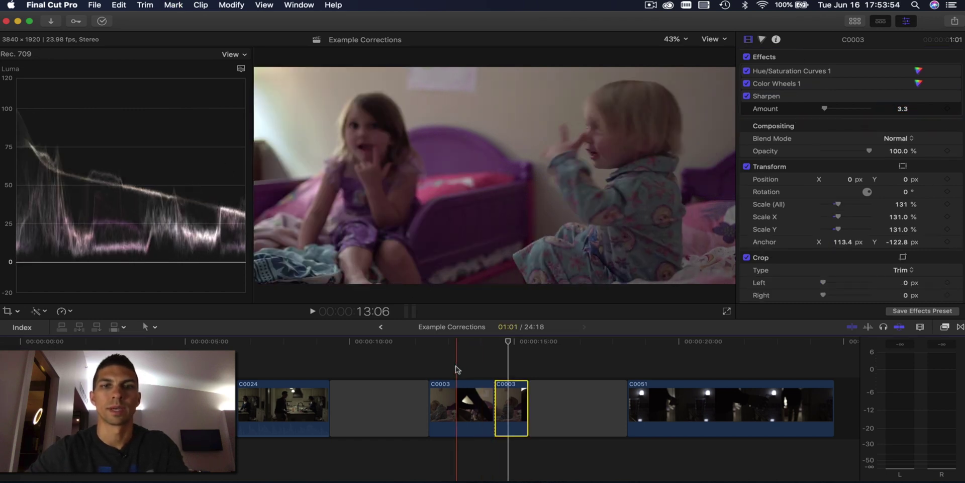
key(space)
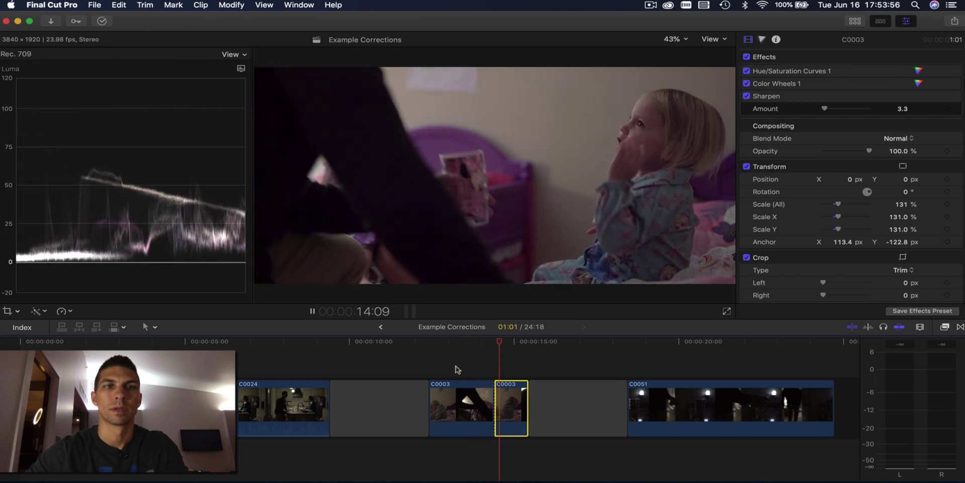
key(space)
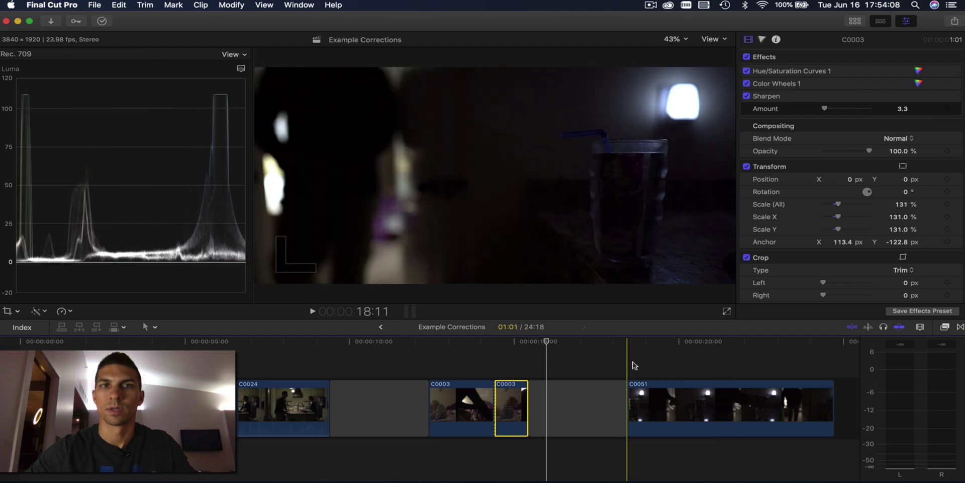
- Add a second Color Wheels correction to clip C0051
click(680, 368)
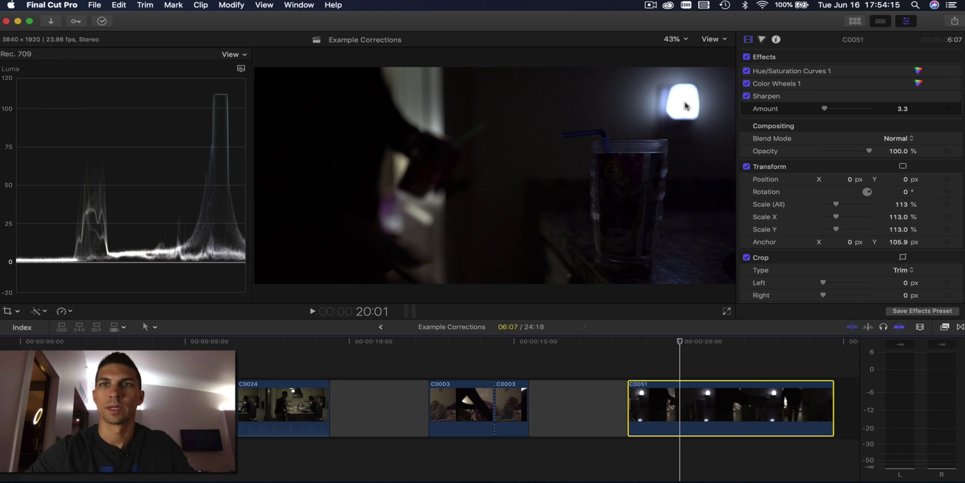
click(919, 84)
click(800, 57)
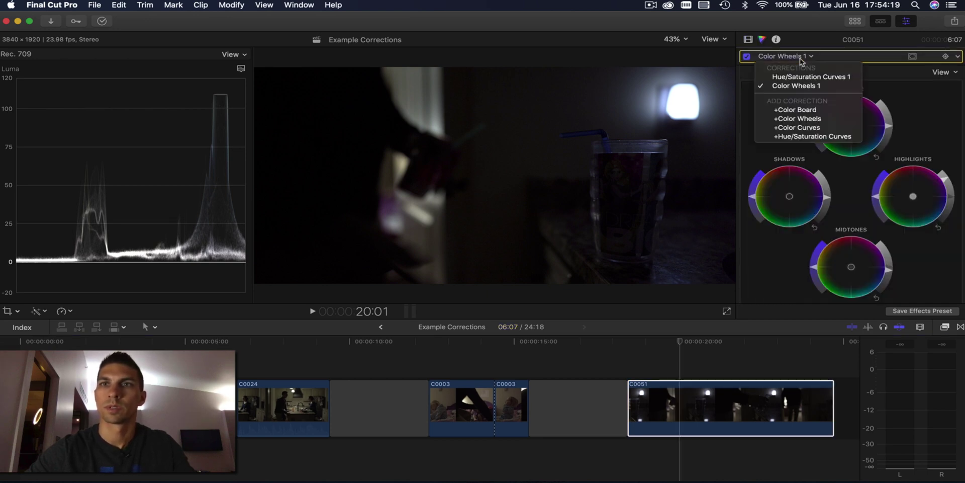
click(818, 120)
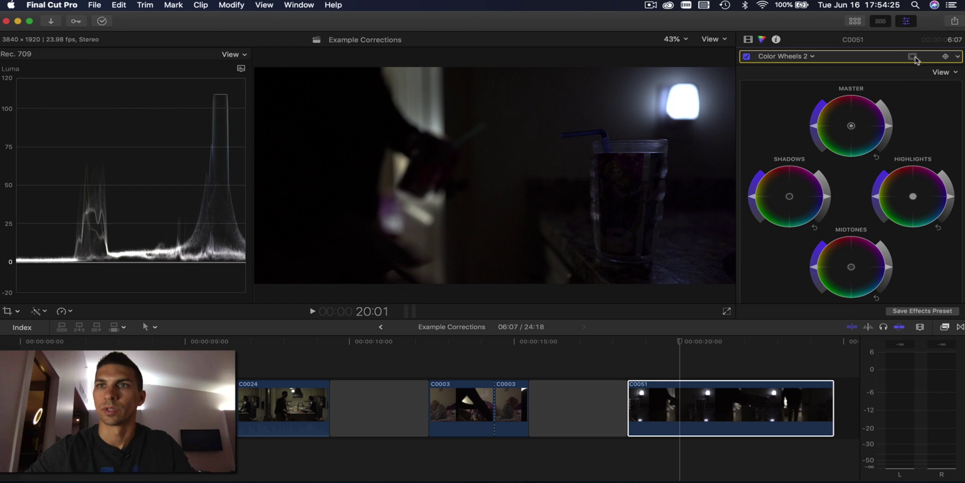
- Mask Color Wheels 2 to the top-right lamp and lower its Highlights
click(912, 56)
click(865, 60)
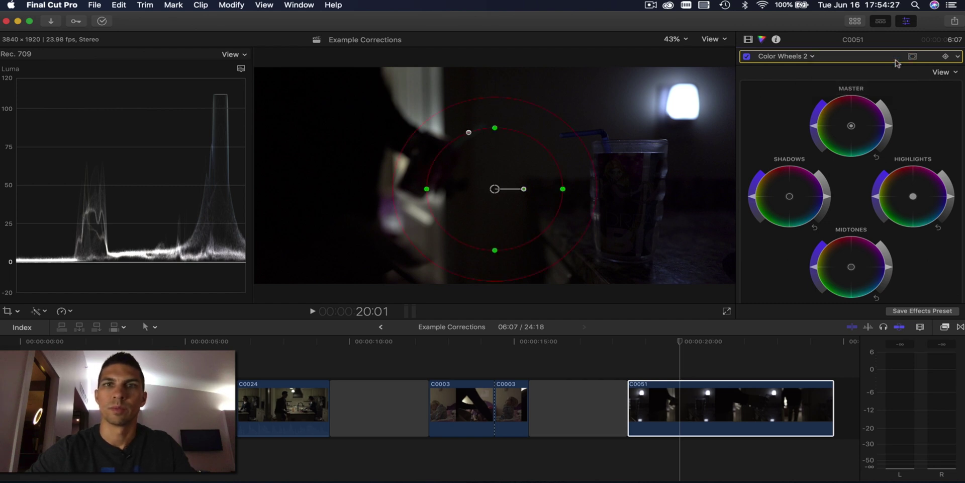
drag(495, 128, 493, 164)
drag(426, 189, 687, 90)
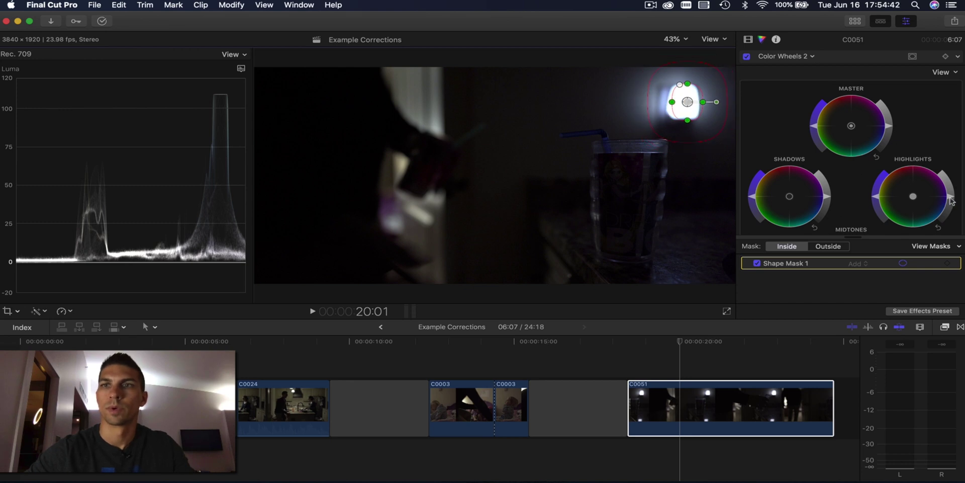
drag(951, 201, 951, 221)
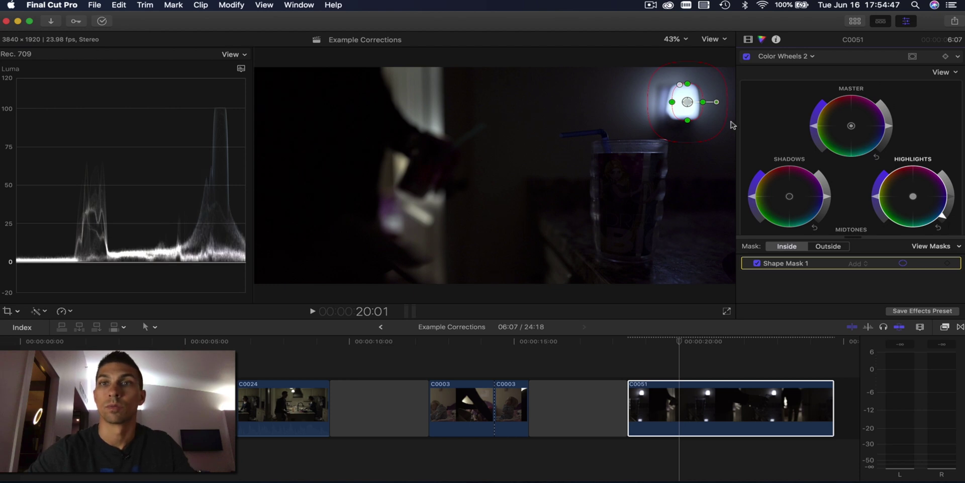
drag(692, 119, 696, 100)
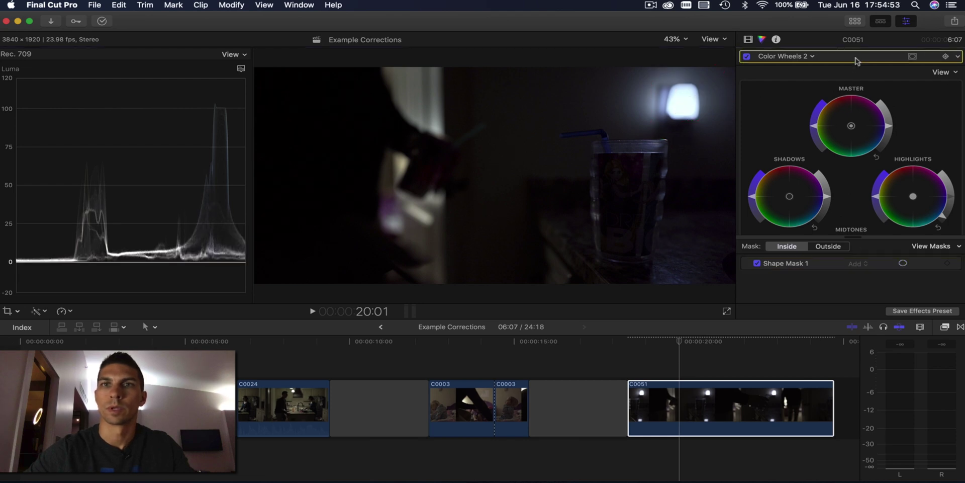
- Compare the lamp with Color Wheels 2 off and on, then move to a later C0051 frame
click(747, 56)
click(747, 57)
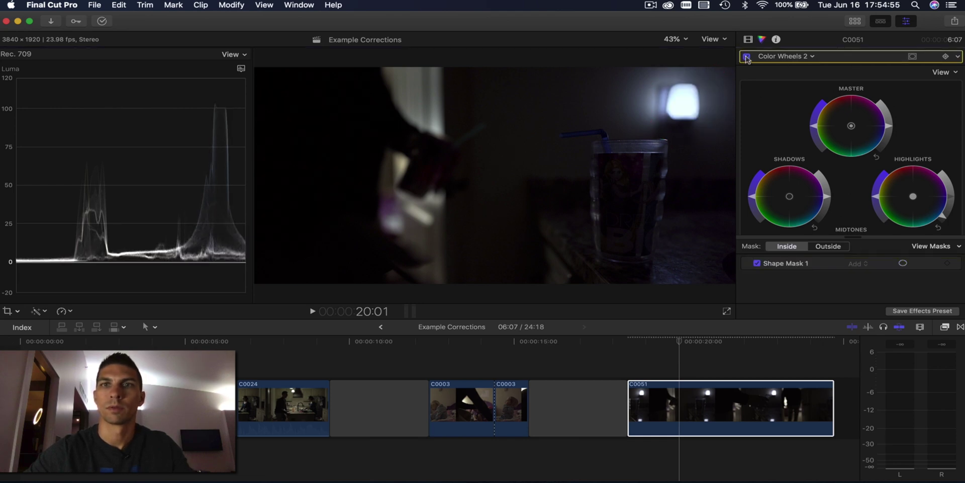
click(747, 57)
click(747, 57)
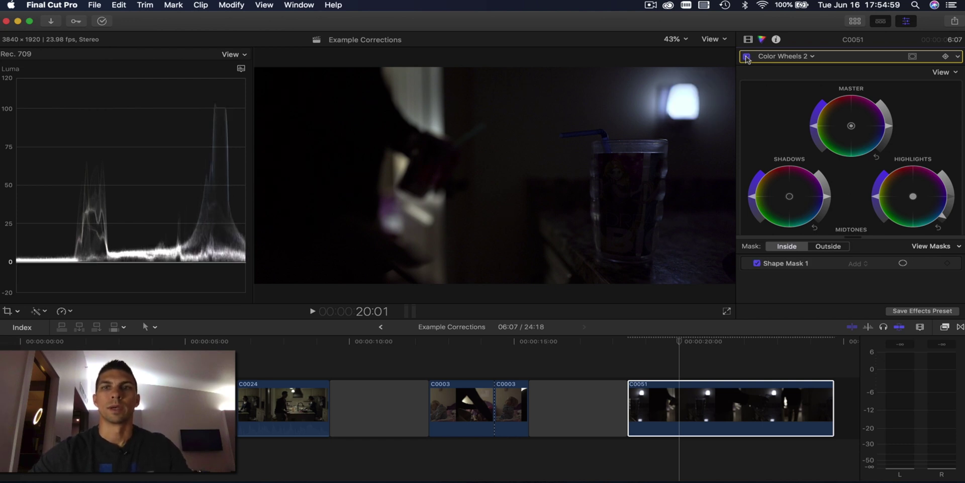
click(747, 56)
click(747, 57)
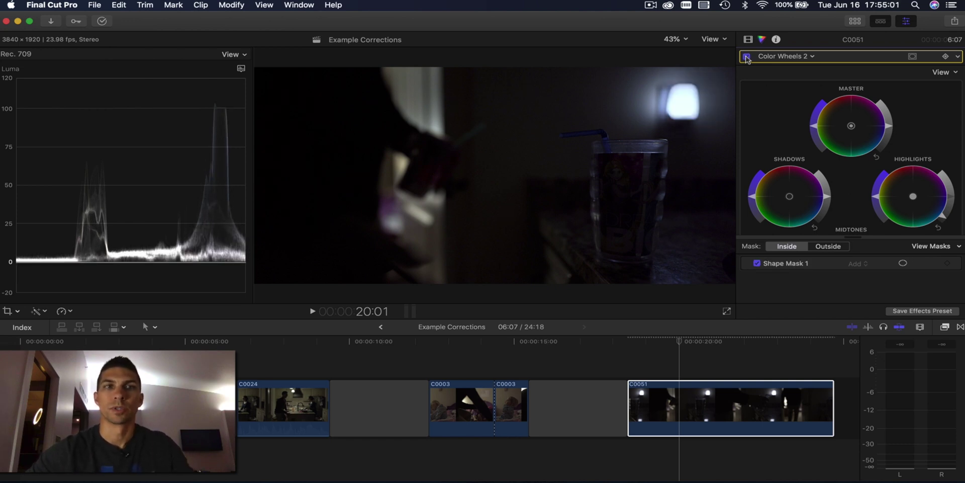
drag(680, 341, 821, 350)
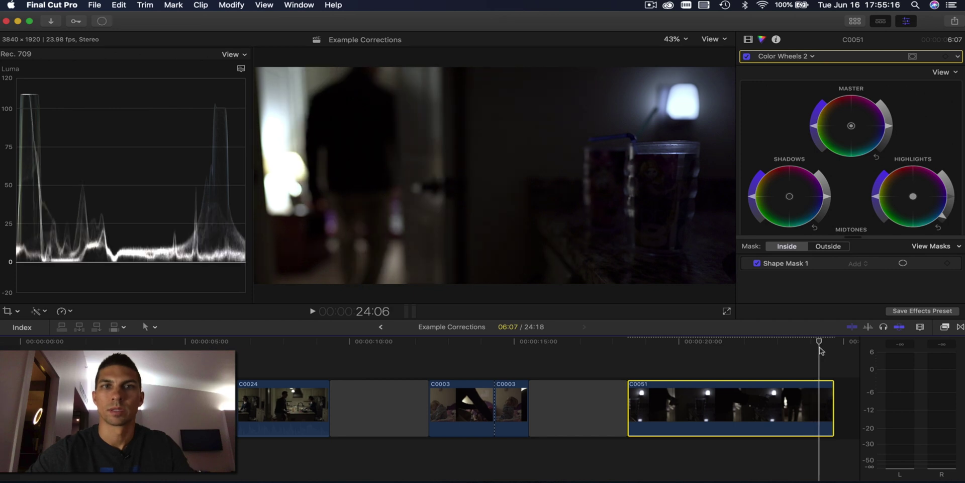
- Add a Color Board correction with a shape mask to C0051
click(813, 57)
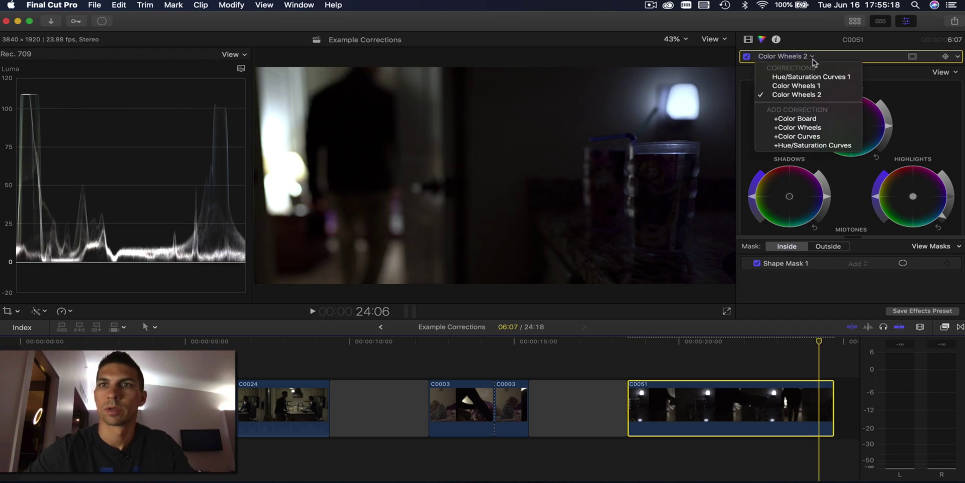
click(814, 119)
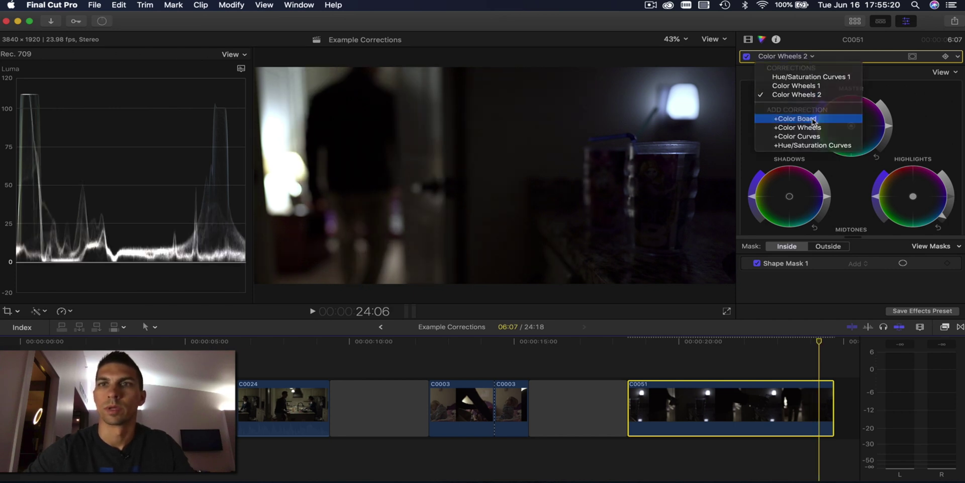
click(914, 57)
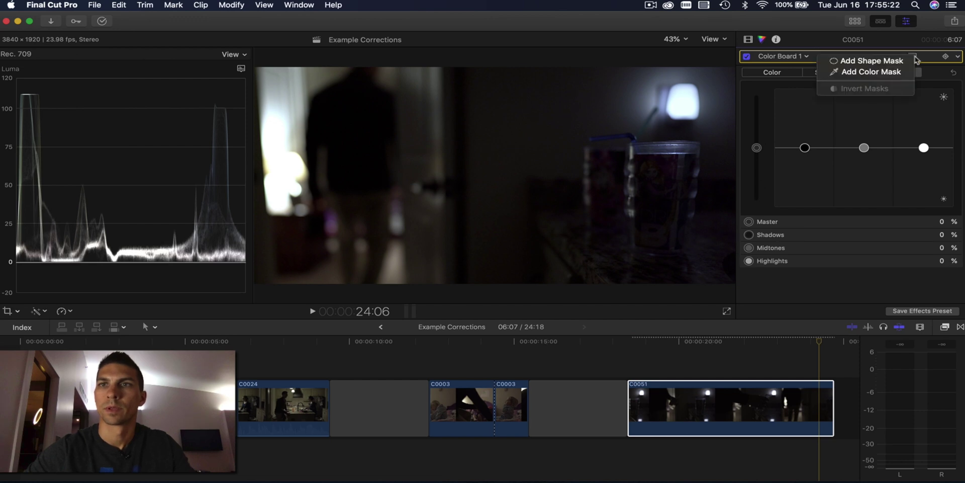
click(871, 61)
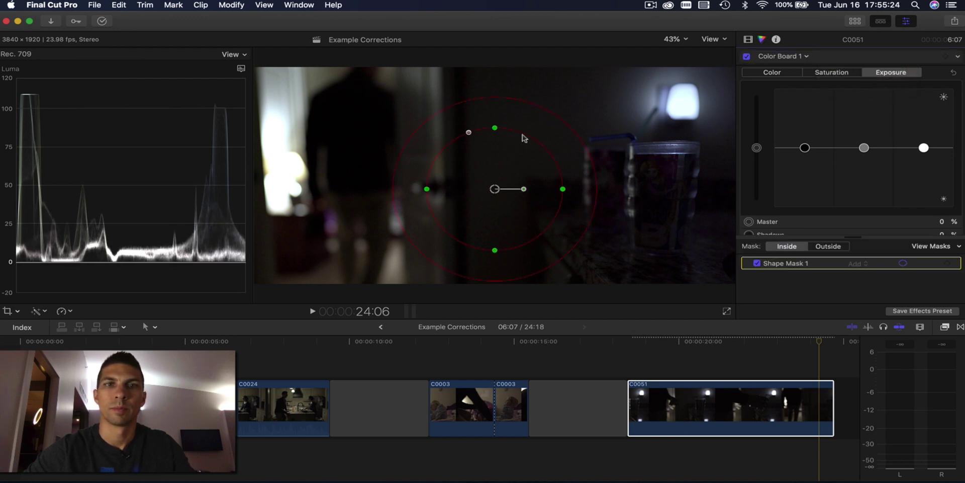
- Fit the rounded, rotated mask over the left doorway light and lower highlight exposure
drag(434, 187, 288, 171)
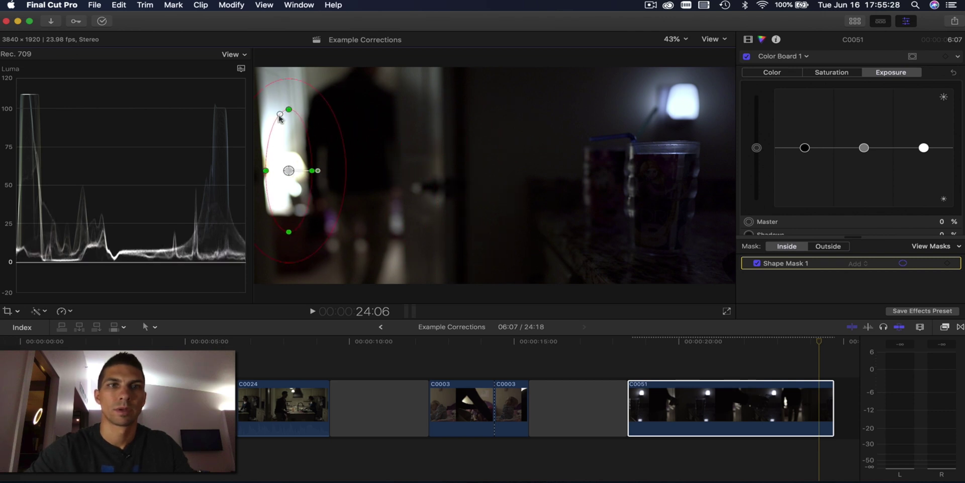
drag(280, 116, 273, 120)
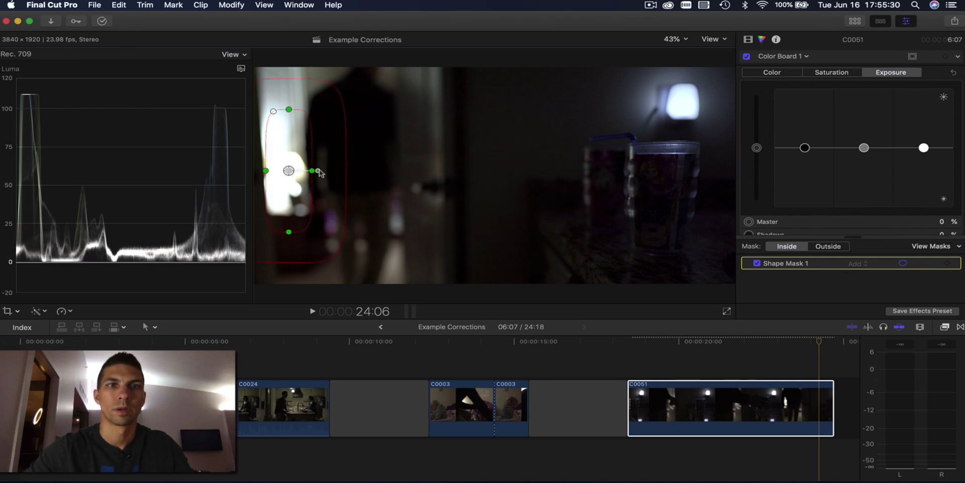
drag(318, 171, 278, 145)
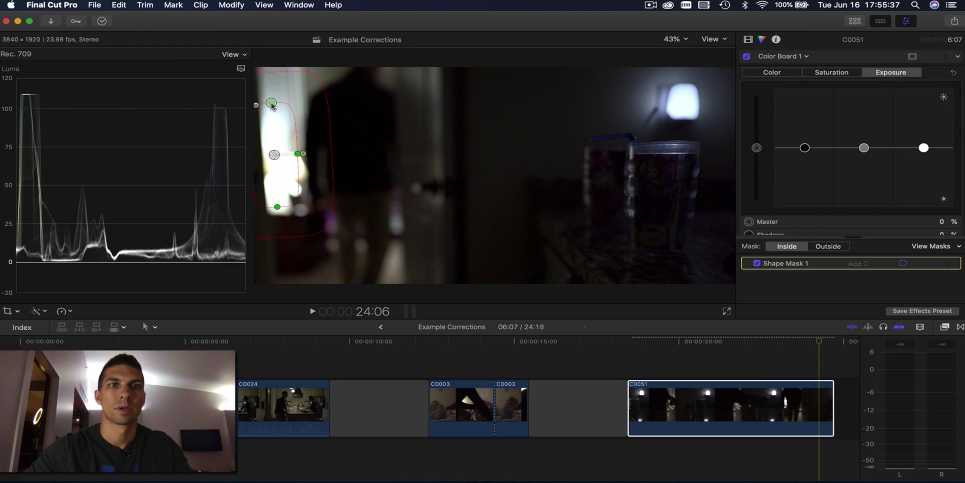
drag(272, 105, 274, 110)
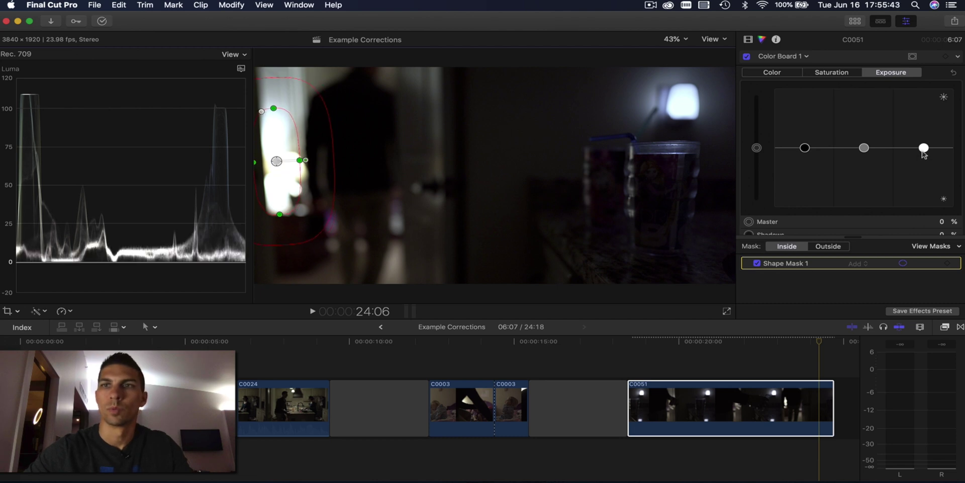
drag(923, 151, 930, 178)
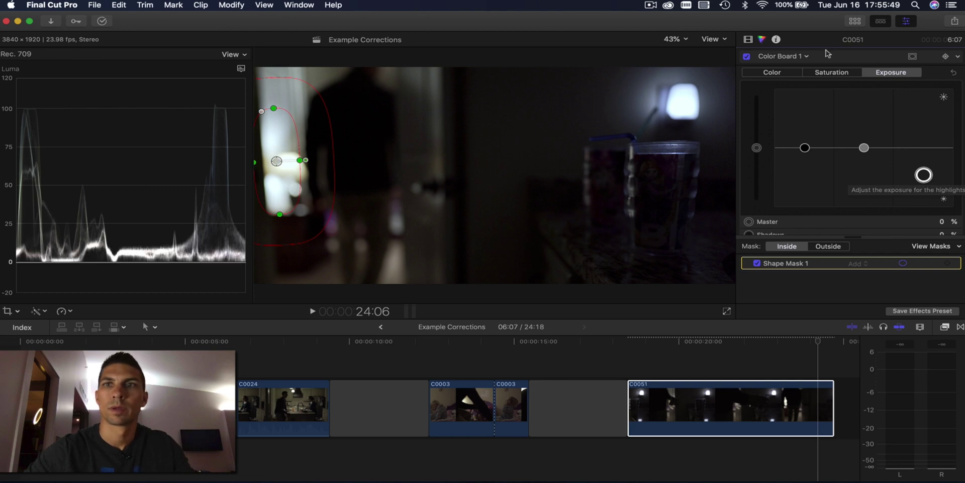
click(847, 59)
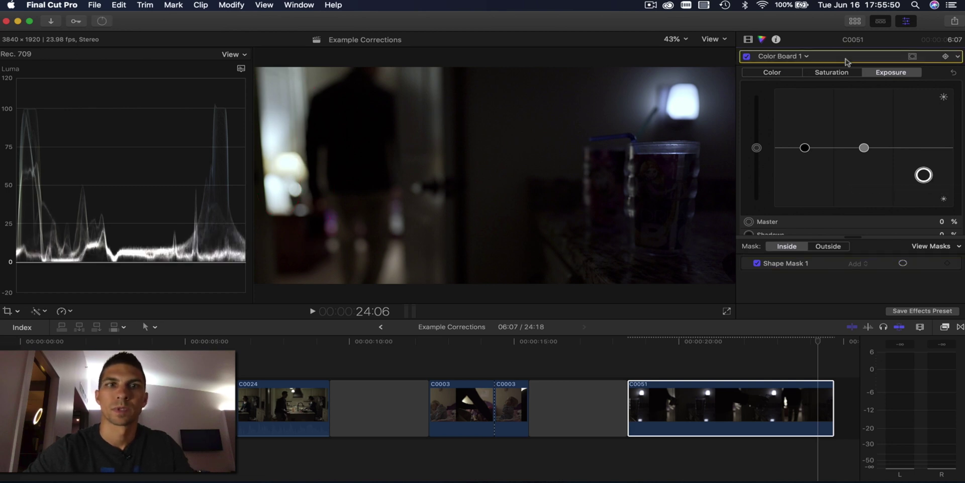
- Compare Color Board 1 off and on, then step to frame 23:18
click(747, 56)
click(747, 56)
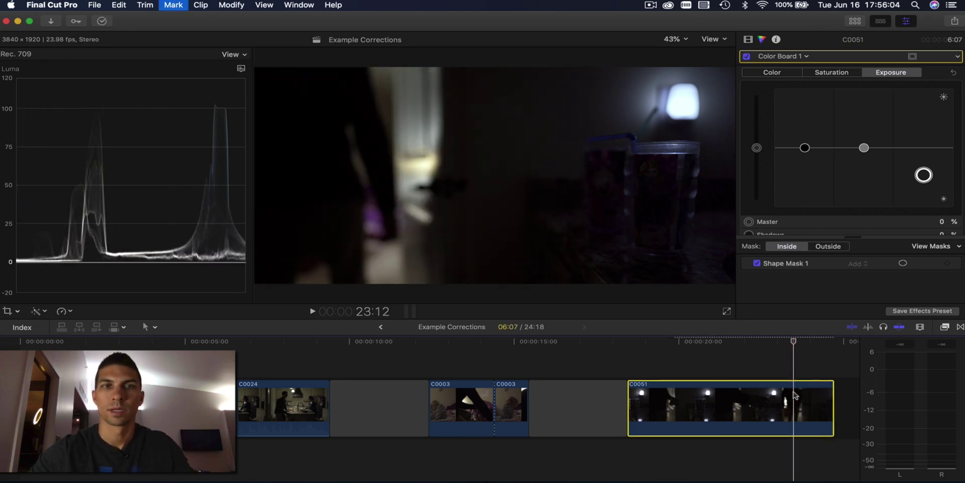
key(Right)
key(Right)
key(Right)
key(Right)
key(Right)
key(Right)
key(Right)
key(Right)
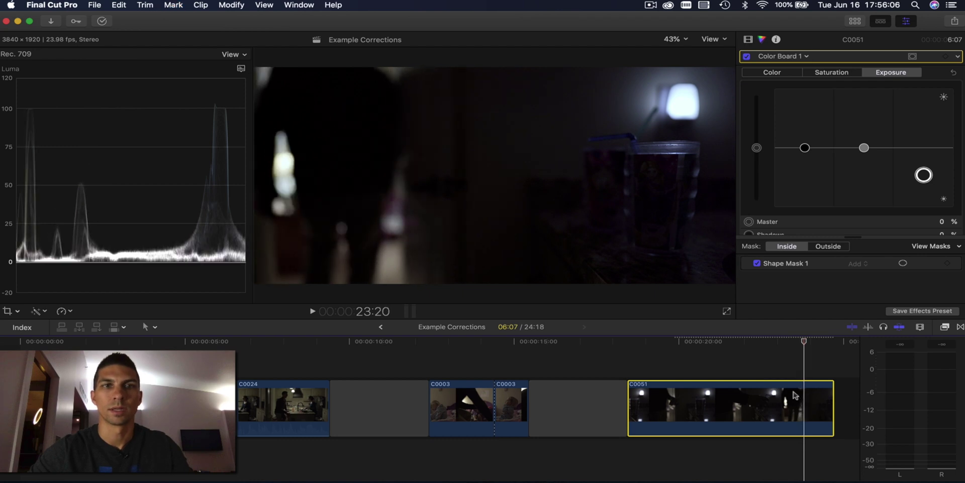
key(Left)
key(Left)
key(Left)
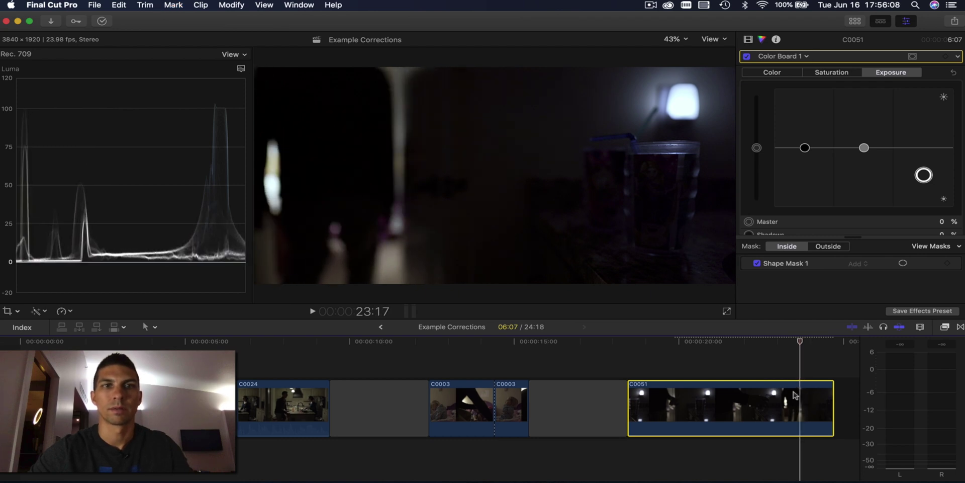
key(Right)
key(Right)
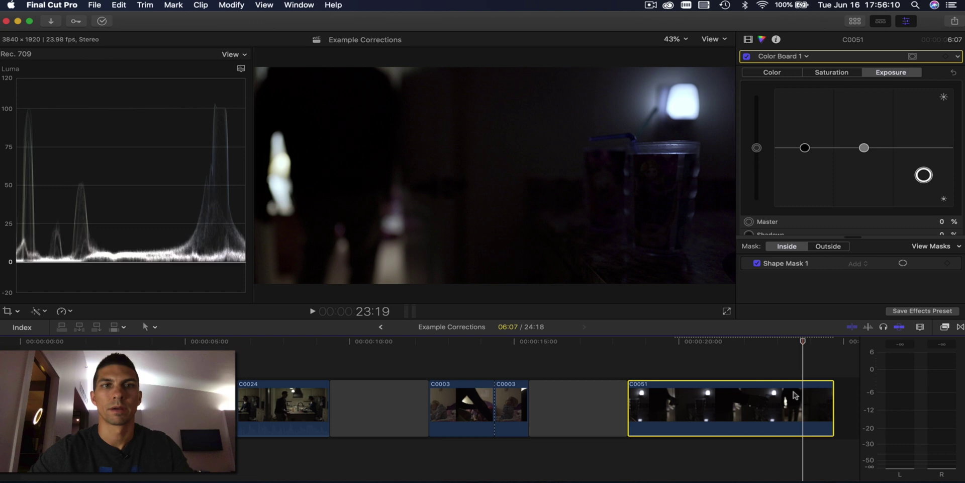
key(Left)
- Blade C0051 at 23:18, leaving a one-second tail piece
key(b)
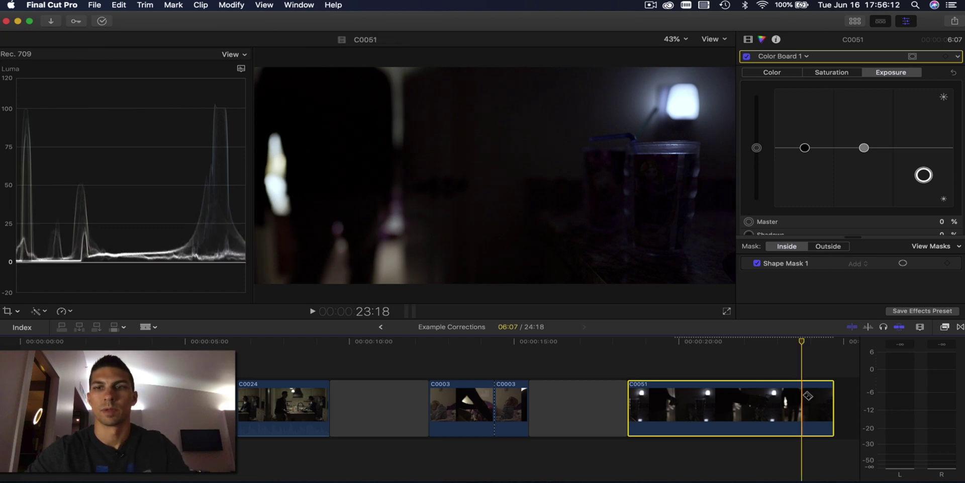
click(805, 396)
key(a)
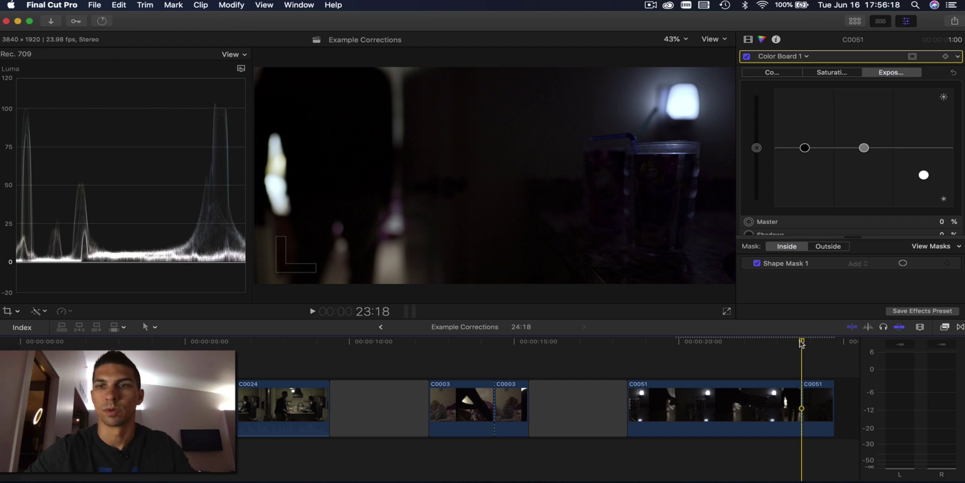
- Delete Color Board 1 from the long first C0051 piece and play it back to check
drag(802, 344, 775, 343)
click(761, 397)
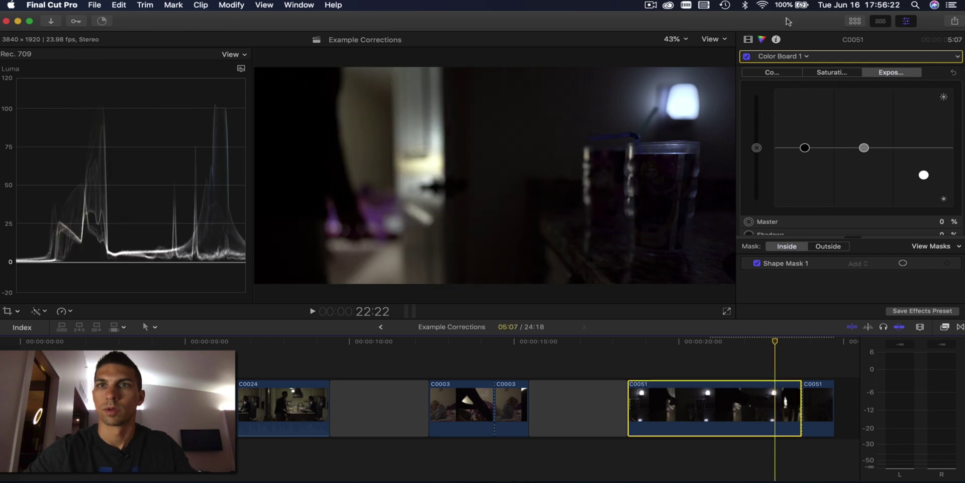
click(748, 39)
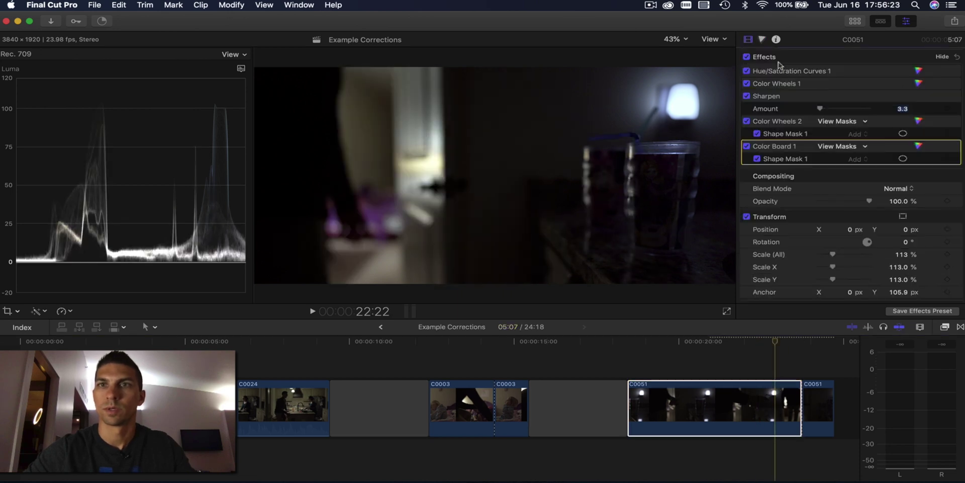
click(797, 126)
click(796, 145)
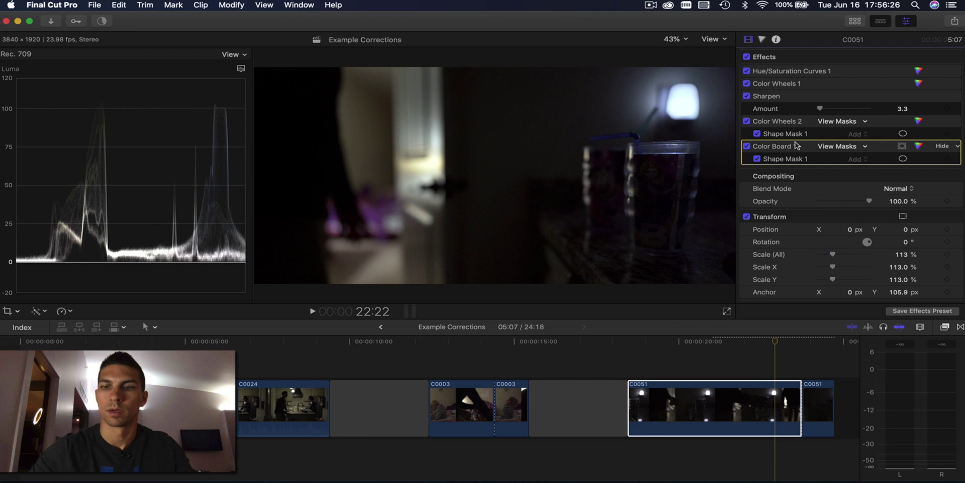
key(Delete)
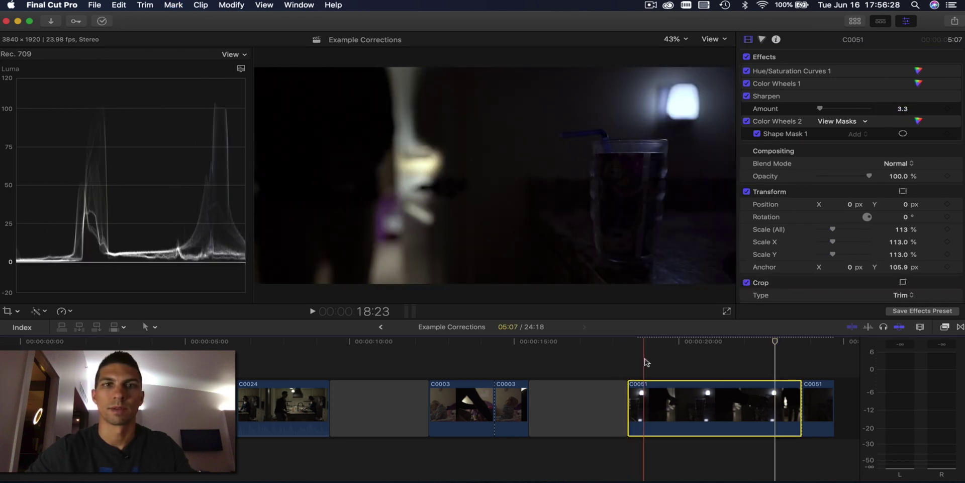
key(space)
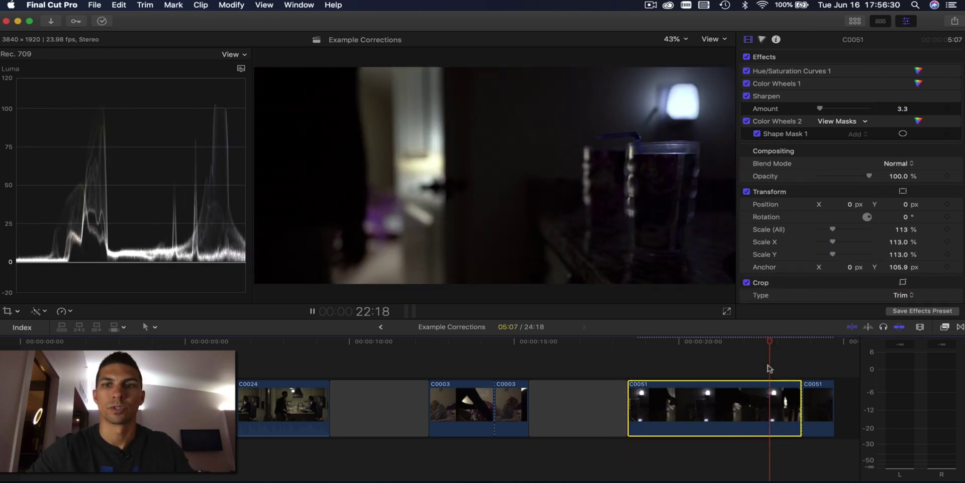
key(space)
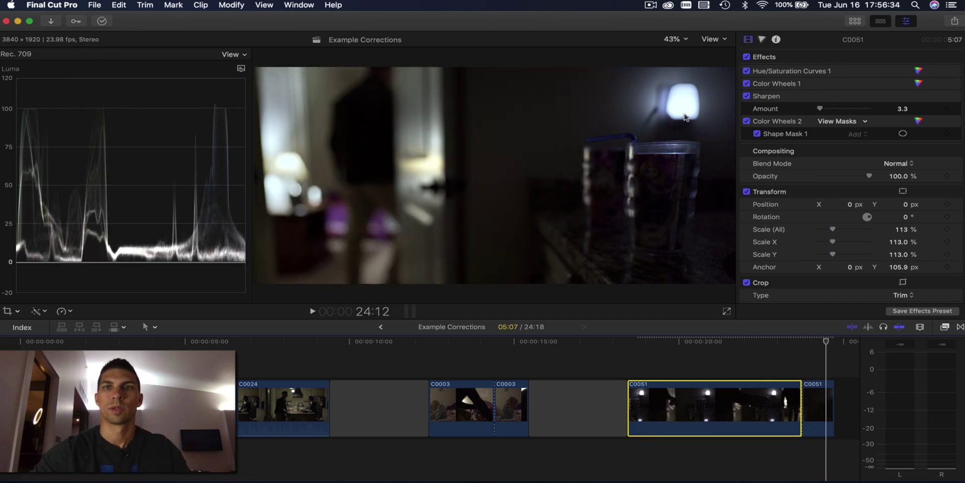
- On the one-second C0051 tail piece, toggle Color Wheels 2 and Color Board 1 off and on
click(817, 390)
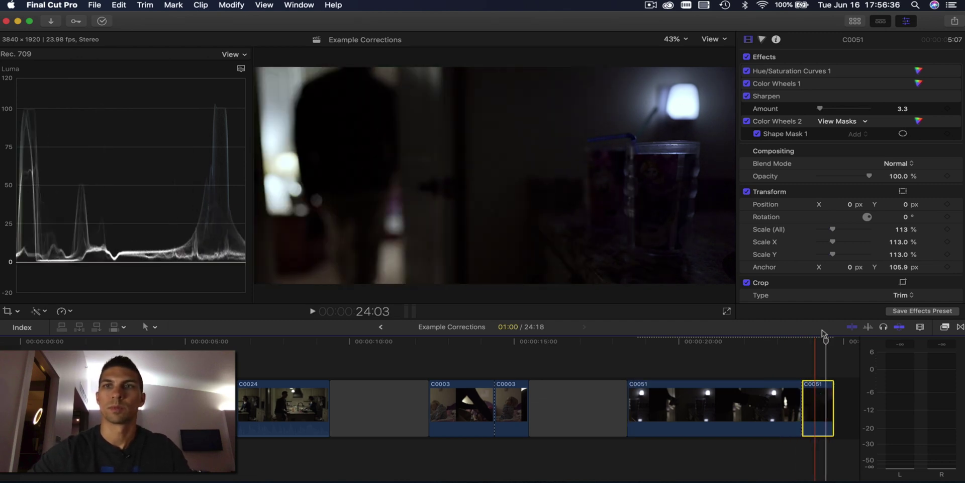
click(746, 121)
click(746, 146)
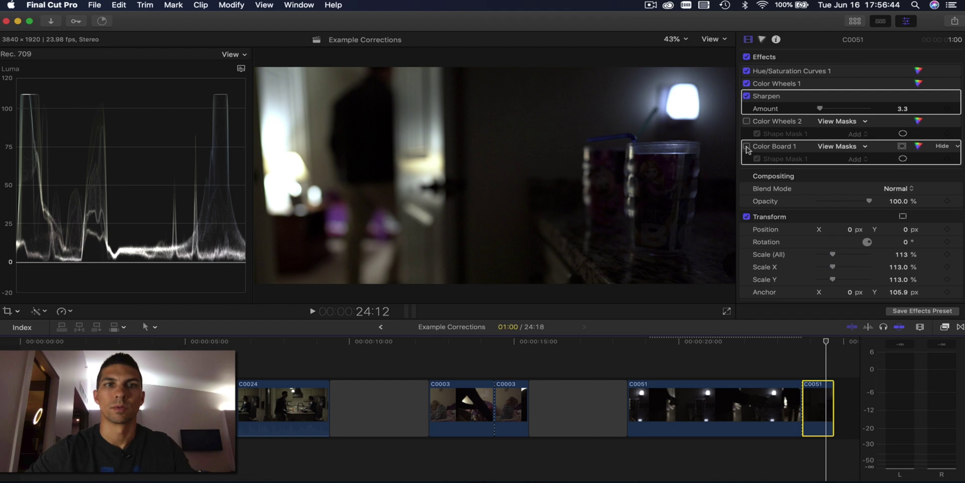
click(746, 147)
click(746, 121)
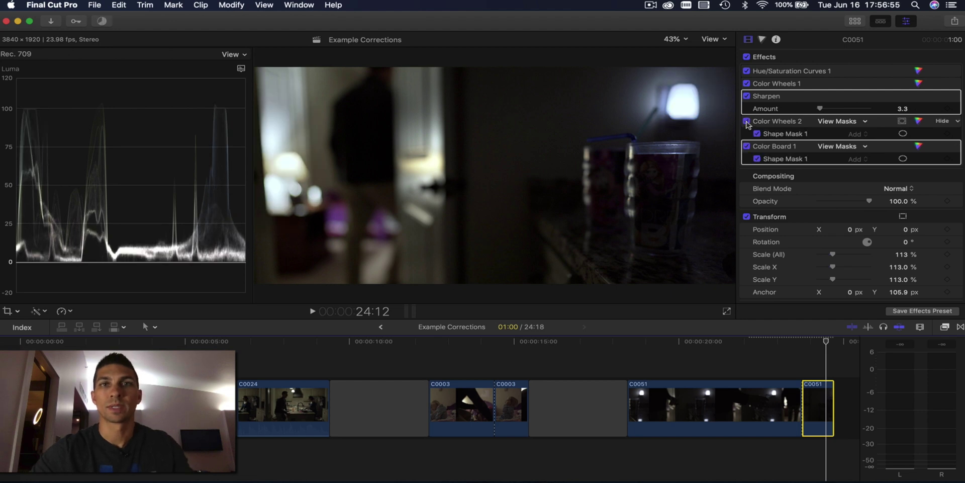